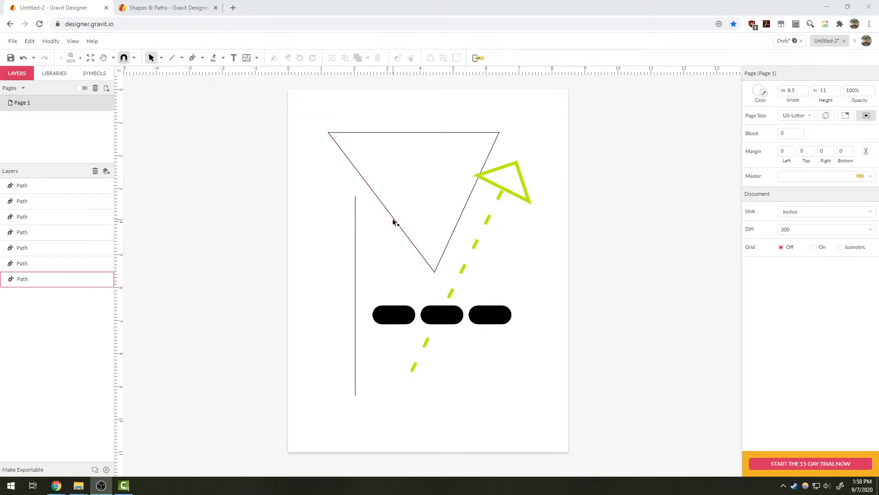
- Delete all the triangle lines, the vertical line, the thick dashes and the green dashed arrow from the page
left_click(398, 223)
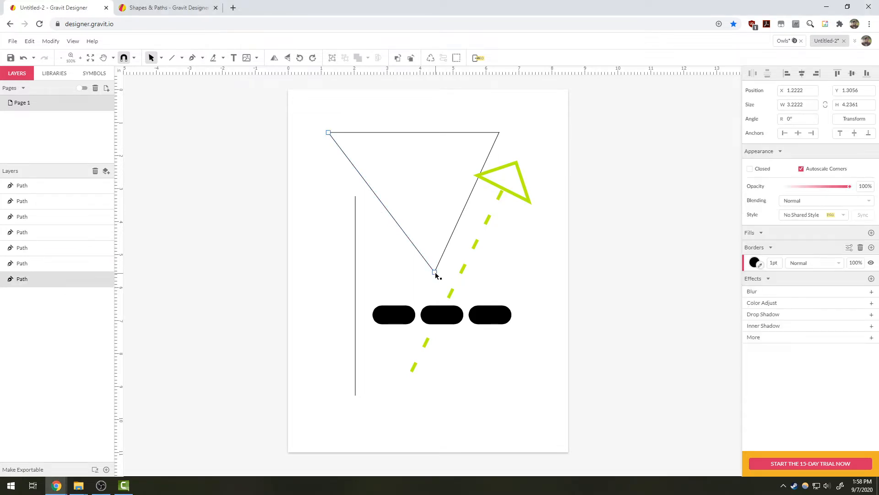
mouse_move(435, 272)
left_mouse_down()
mouse_move(406, 383)
mouse_move(440, 215)
mouse_move(435, 272)
left_mouse_up()
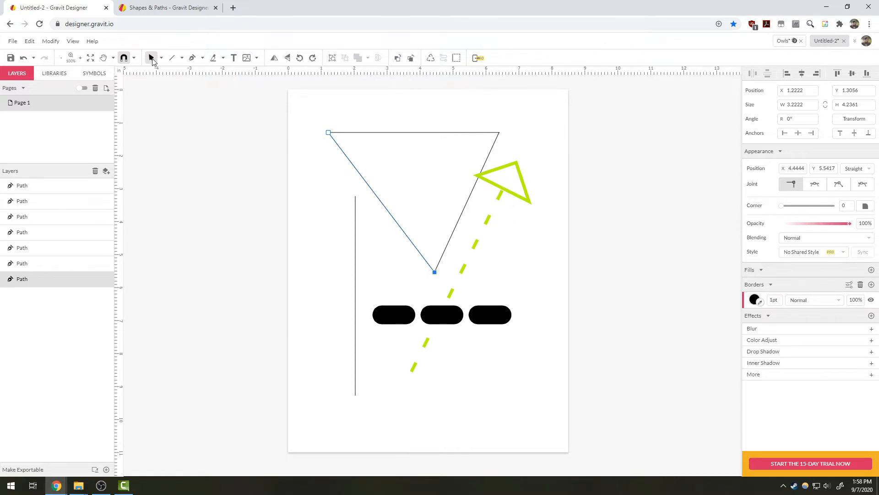
mouse_move(541, 107)
left_mouse_down()
mouse_move(280, 400)
mouse_move(302, 418)
left_mouse_up()
key("Delete")
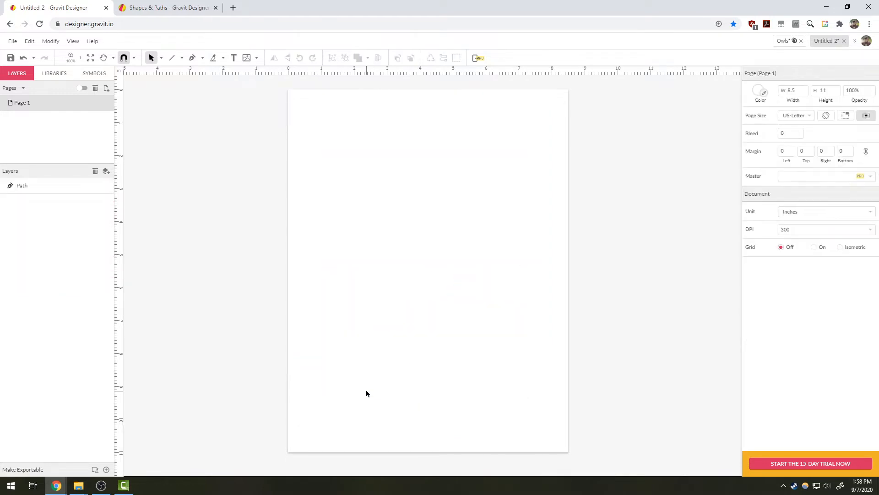
- Draw a black rectangle about 4.22 by 3.82 inches and place it near the page's upper-left corner at about X 0.75, Y 0.76
left_click(182, 59)
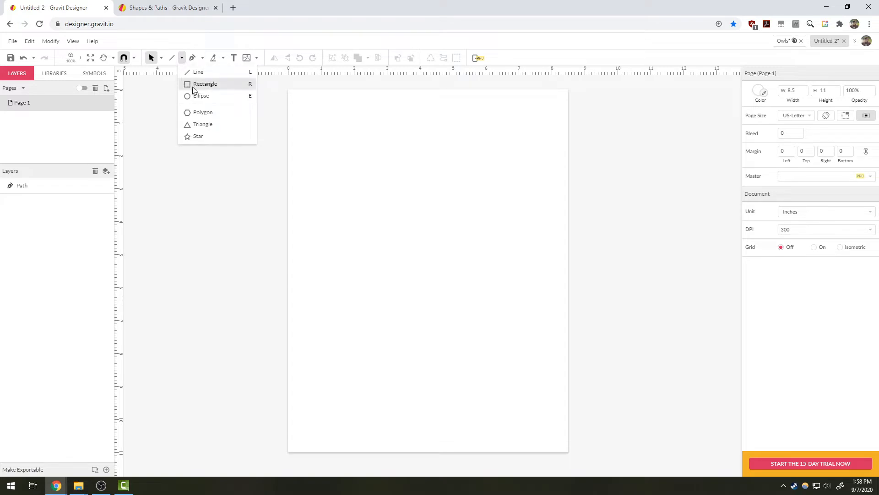
left_click(245, 87)
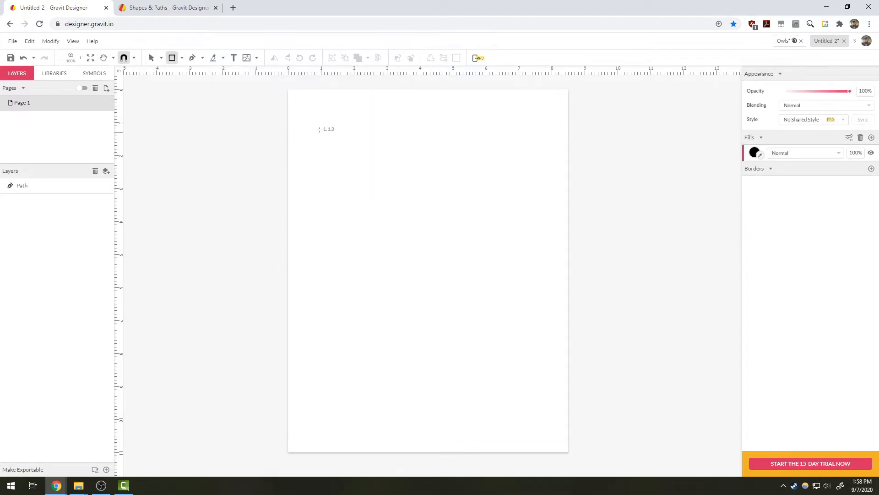
left_click_drag(316, 112, 454, 238)
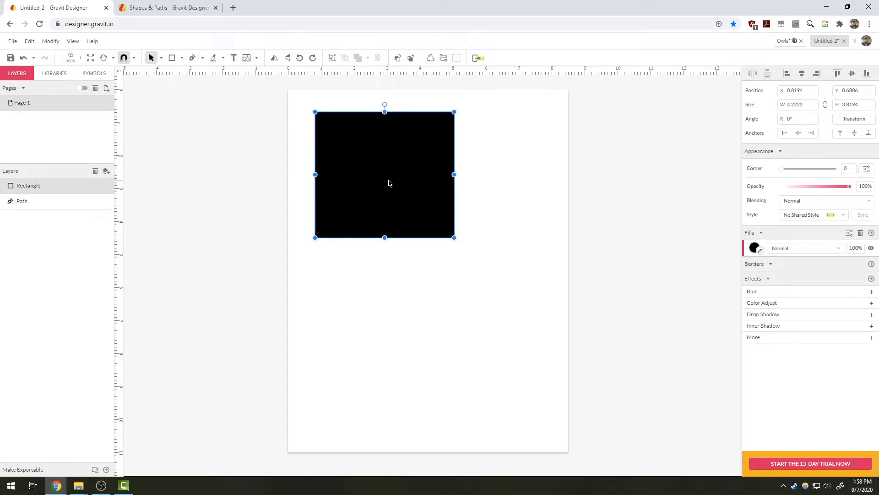
mouse_move(387, 177)
left_mouse_down()
mouse_move(394, 165)
mouse_move(472, 184)
mouse_move(392, 165)
mouse_move(379, 174)
left_mouse_up()
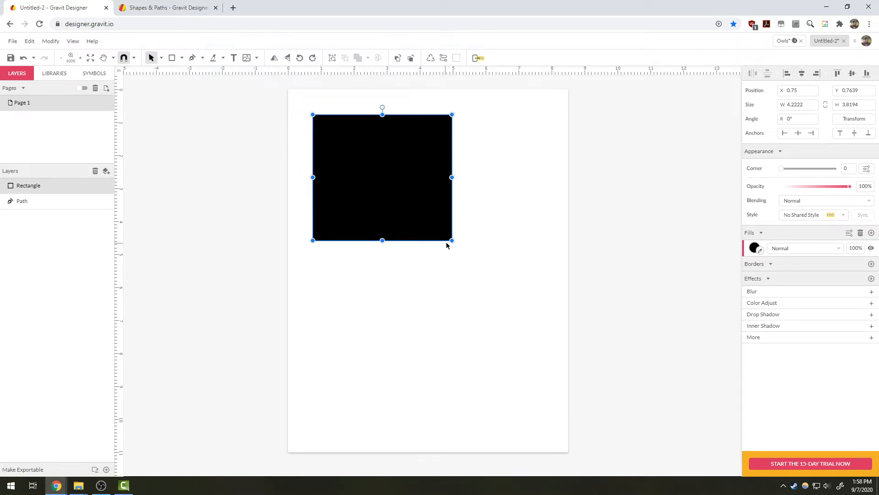
- Draw a square about 2.25 inches wide below the first rectangle, at about X 2.72, Y 5.5
left_click(171, 58)
mouse_move(338, 288)
left_mouse_down()
mouse_move(452, 403)
mouse_move(286, 236)
mouse_move(269, 232)
mouse_move(256, 384)
mouse_move(278, 388)
mouse_move(401, 227)
mouse_move(492, 136)
mouse_move(341, 287)
mouse_move(470, 158)
mouse_move(377, 328)
mouse_move(340, 365)
mouse_move(420, 371)
mouse_move(369, 367)
mouse_move(373, 338)
mouse_move(368, 351)
mouse_move(414, 298)
mouse_move(392, 238)
mouse_move(463, 263)
mouse_move(479, 346)
mouse_move(412, 309)
mouse_move(363, 255)
mouse_move(462, 227)
mouse_move(361, 261)
mouse_move(441, 275)
mouse_move(368, 259)
mouse_move(359, 278)
mouse_move(365, 259)
mouse_move(435, 195)
mouse_move(376, 252)
left_mouse_up()
left_click_drag(343, 281, 420, 299)
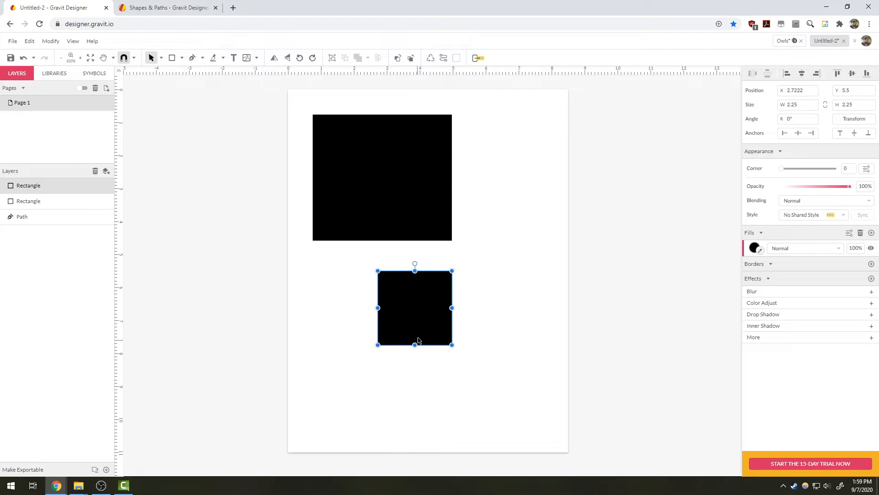
- Resize the lower square into a rectangle about 4.74 by 2.63 inches and rotate it to about 179.7°
left_click_drag(421, 317, 532, 321)
left_click_drag(531, 283, 502, 270)
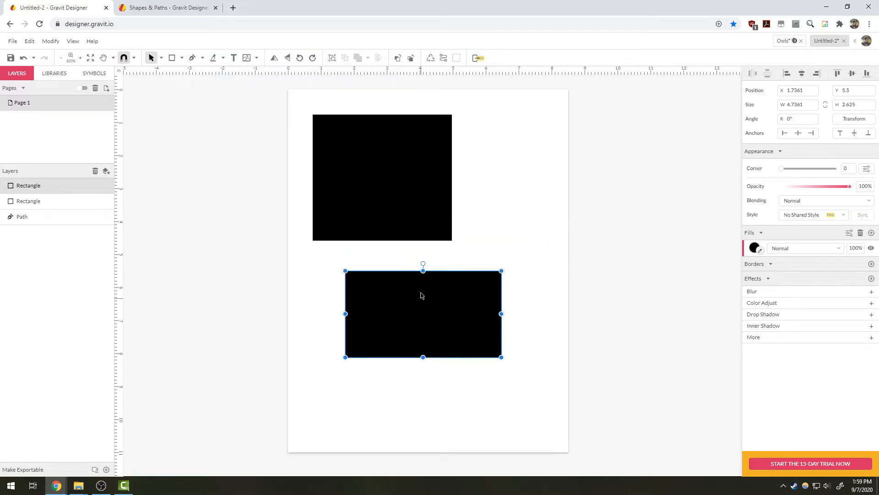
left_click_drag(423, 264, 423, 361)
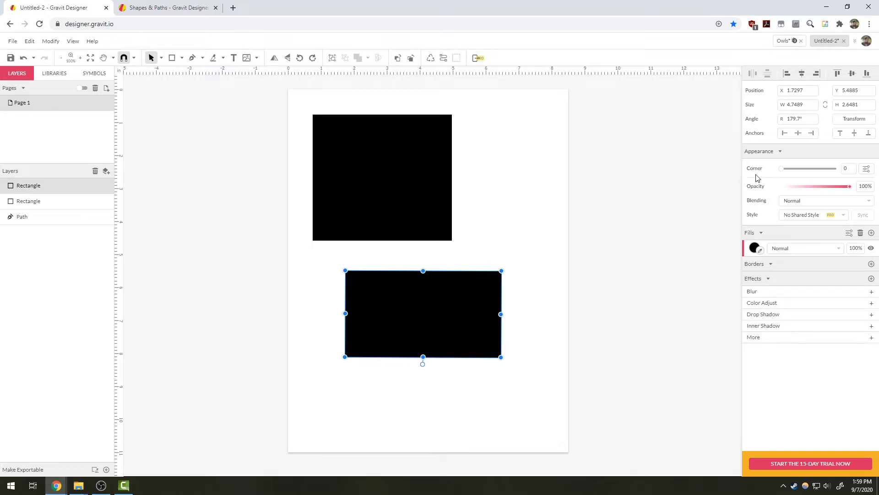
left_click(521, 245)
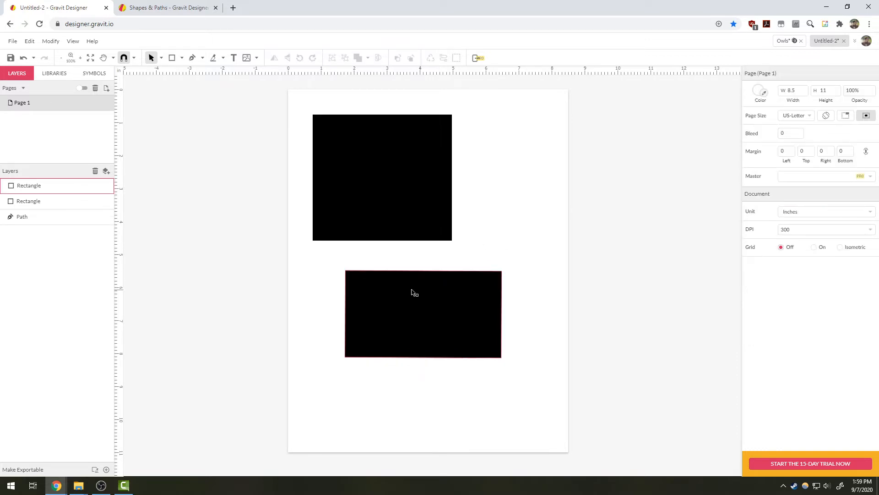
- Round the corners of the lower rectangle to about 0.44
left_click(437, 308)
left_click_drag(783, 173, 799, 172)
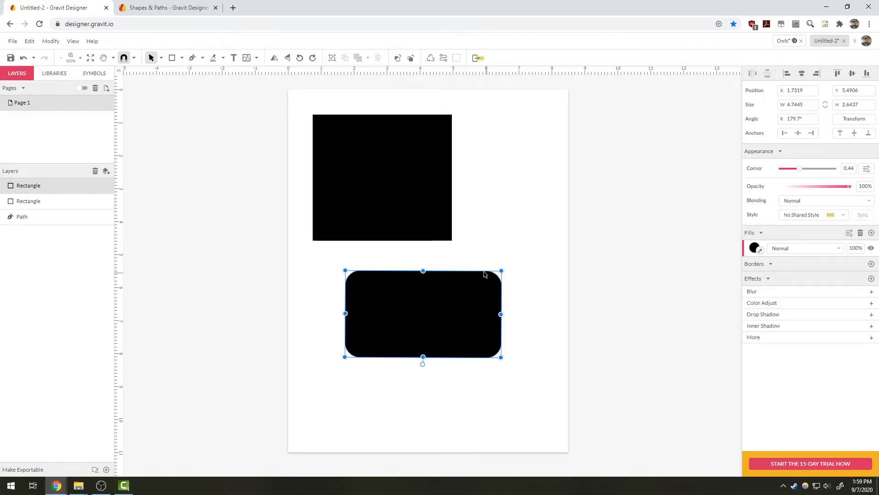
left_click(525, 276)
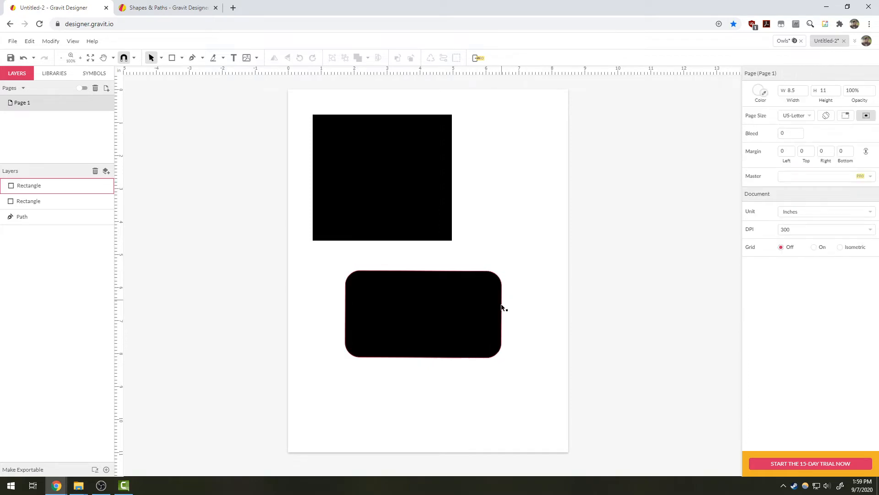
left_click(446, 324)
- Round the corners of the upper rectangle to about 0.43
left_click(434, 215)
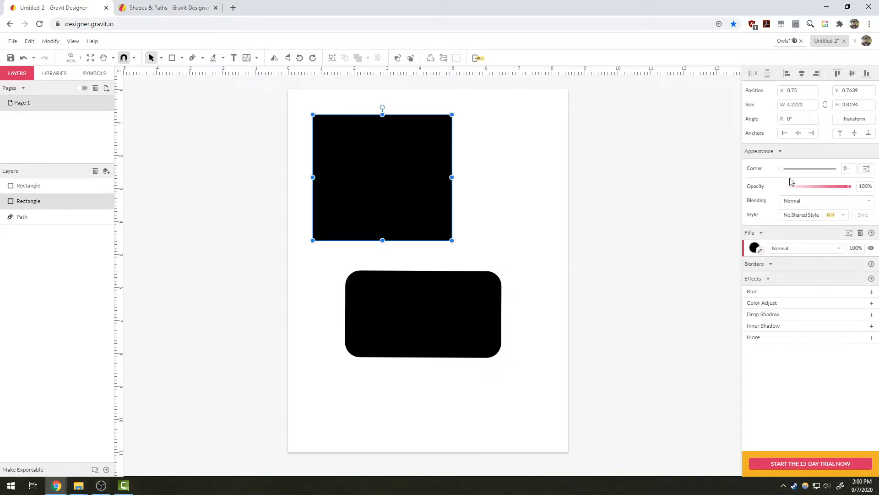
left_click_drag(787, 173, 794, 172)
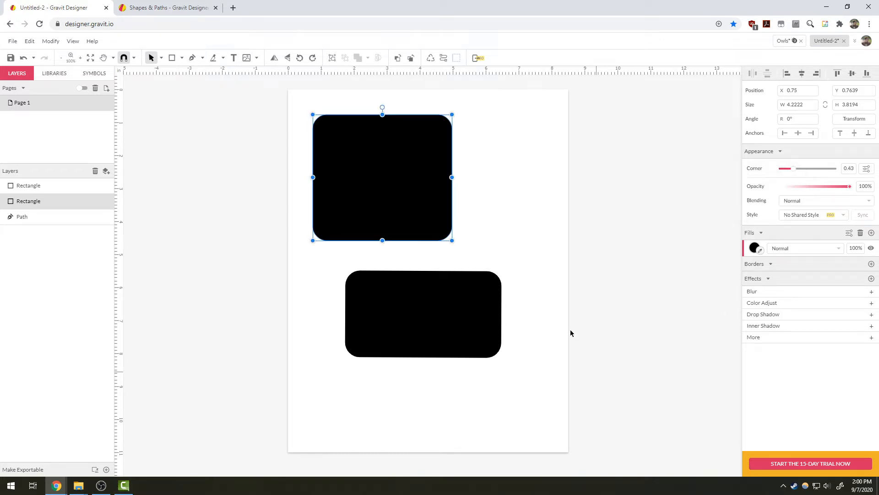
left_click(524, 248)
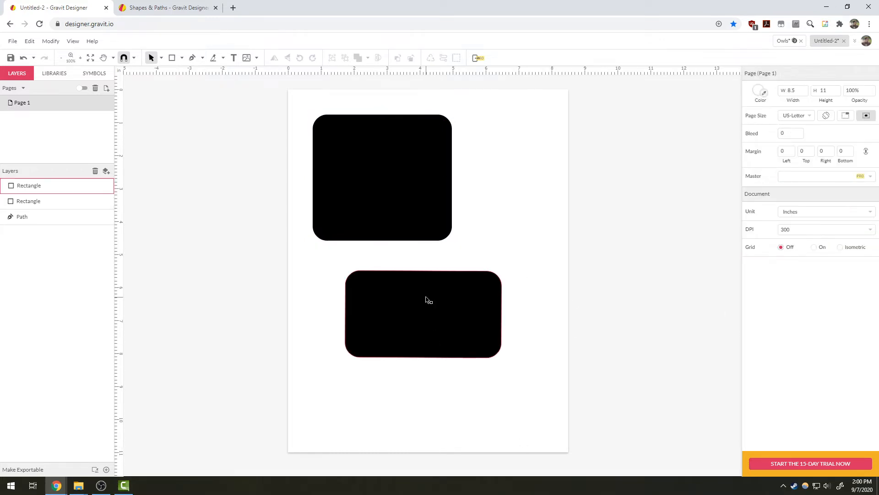
- Move the lower rectangle to about X 2.70, Y 5.89 and change its fill to bright red
left_click(416, 313)
left_click_drag(416, 312, 449, 326)
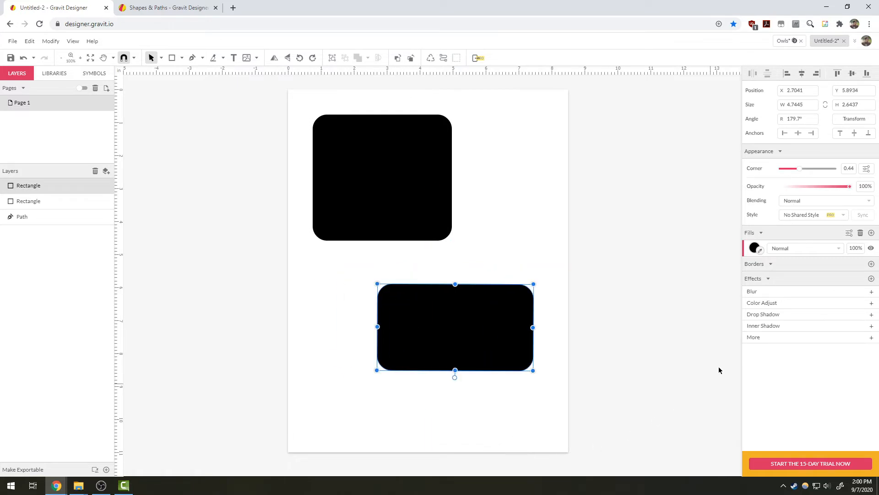
left_click(754, 248)
left_click_drag(813, 299, 836, 282)
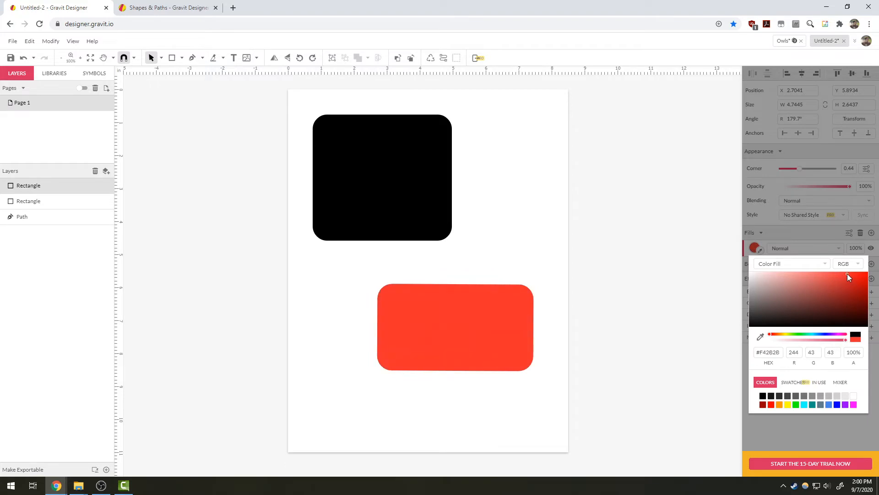
left_click(544, 274)
- Add a black border to the red rectangle and set its width to 17 pt
left_click(501, 348)
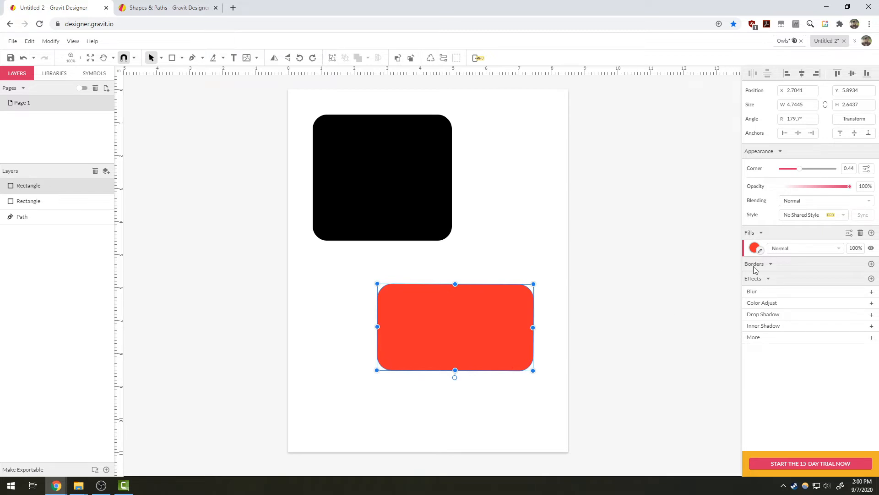
left_click(871, 265)
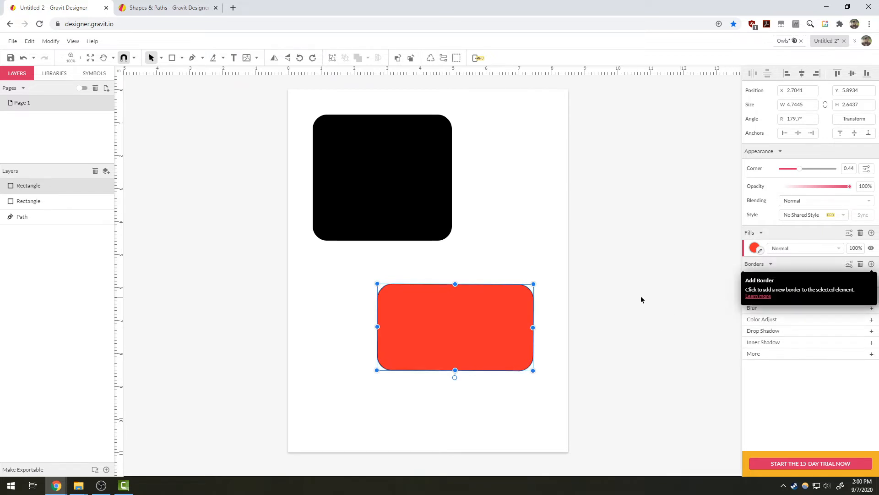
left_click(566, 353)
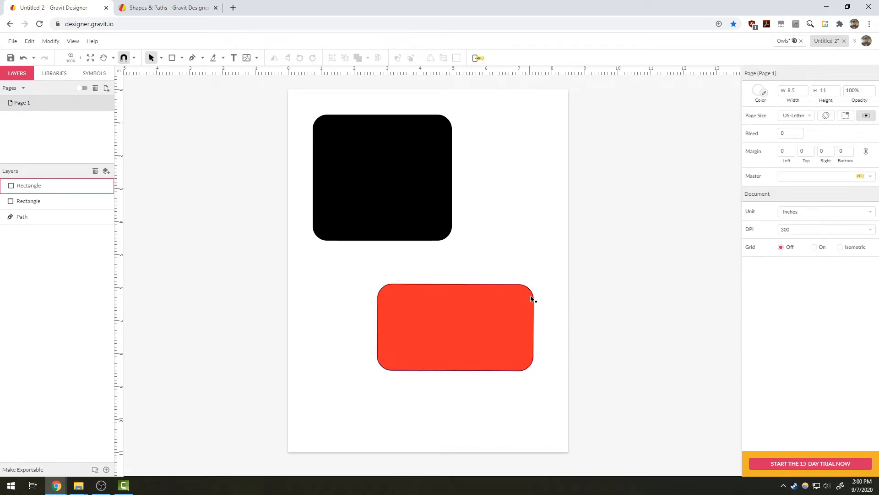
left_click(476, 337)
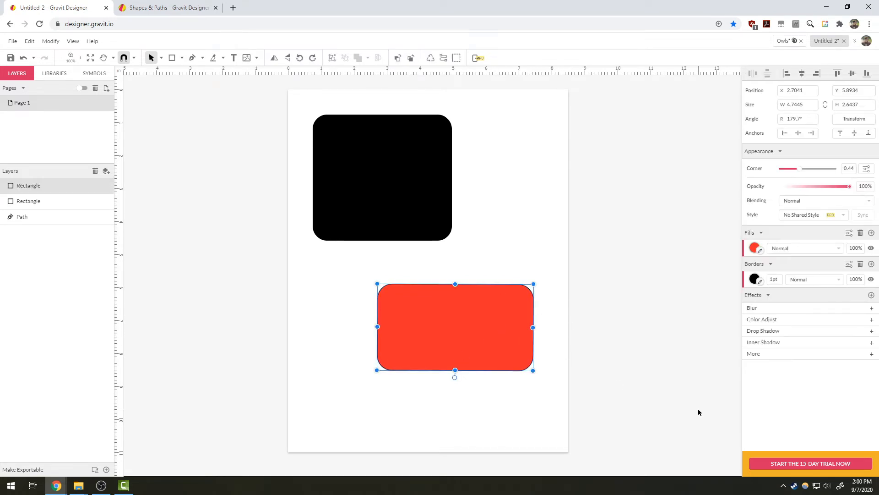
mouse_move(776, 279)
left_mouse_down()
mouse_move(778, 250)
mouse_move(778, 277)
left_mouse_up()
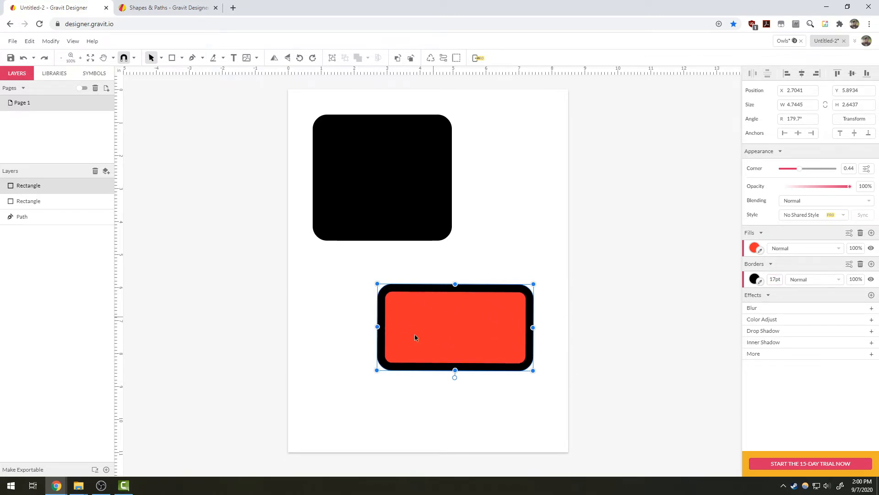
- Set the red rectangle's border position to outside the shape edge, trying the centered position first
left_click(848, 265)
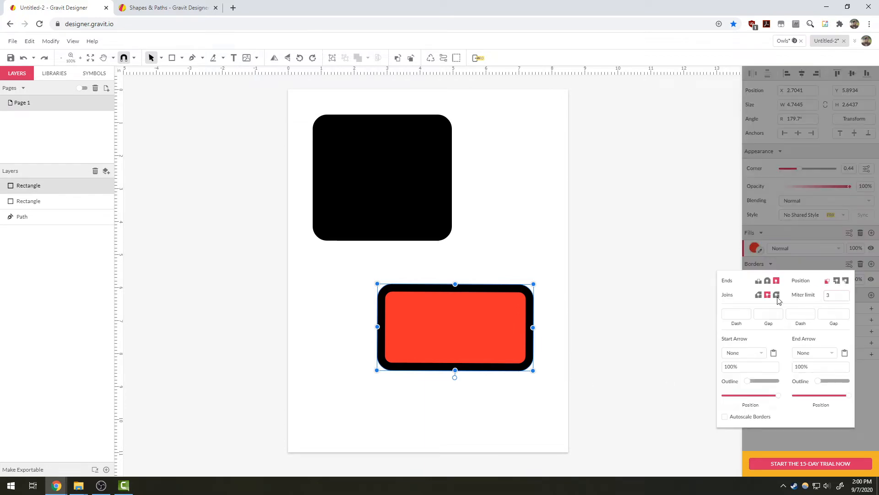
left_click(838, 281)
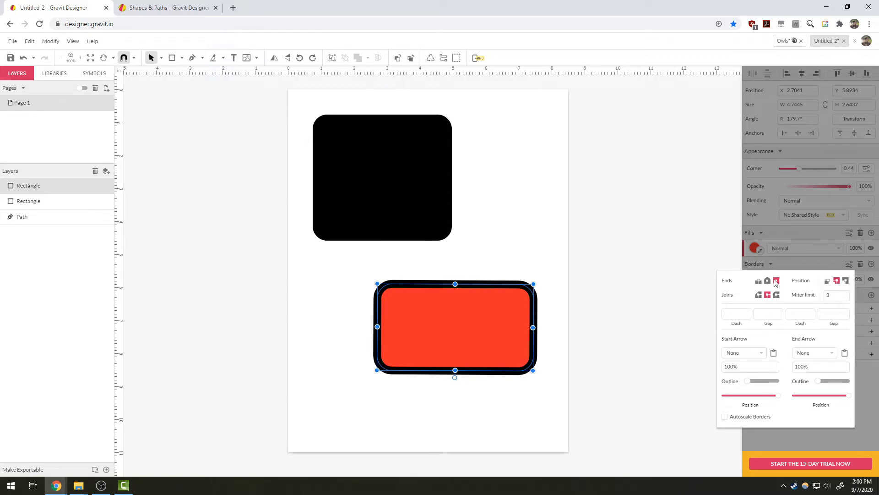
left_click(846, 281)
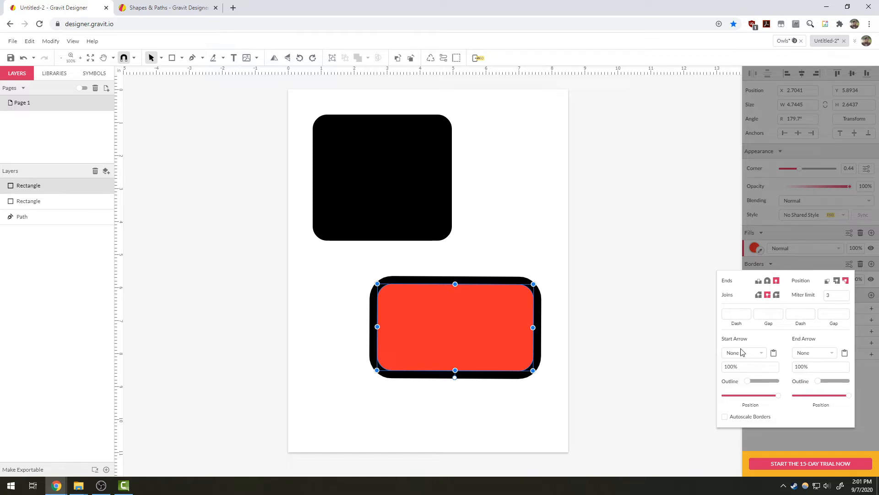
- Try a Diamond start arrow on the red rectangle's border, switch it to Arrow, and enlarge the arrowhead
left_click(762, 355)
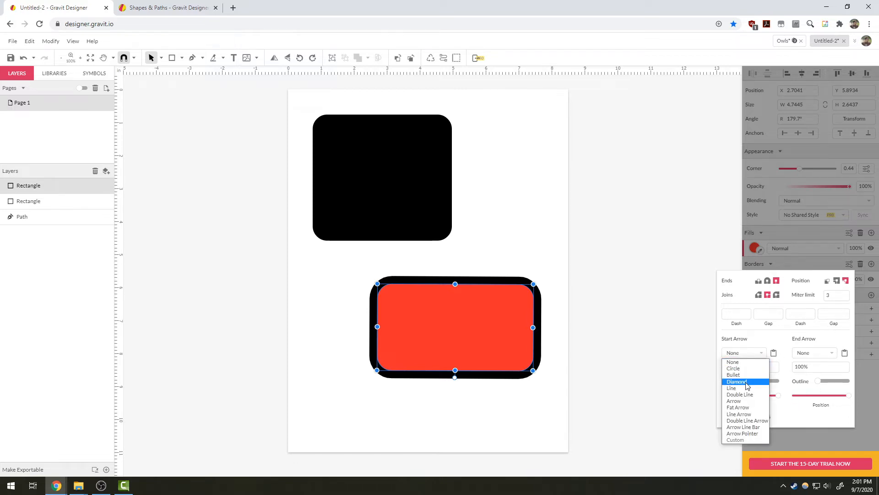
left_click(746, 382)
left_click(753, 353)
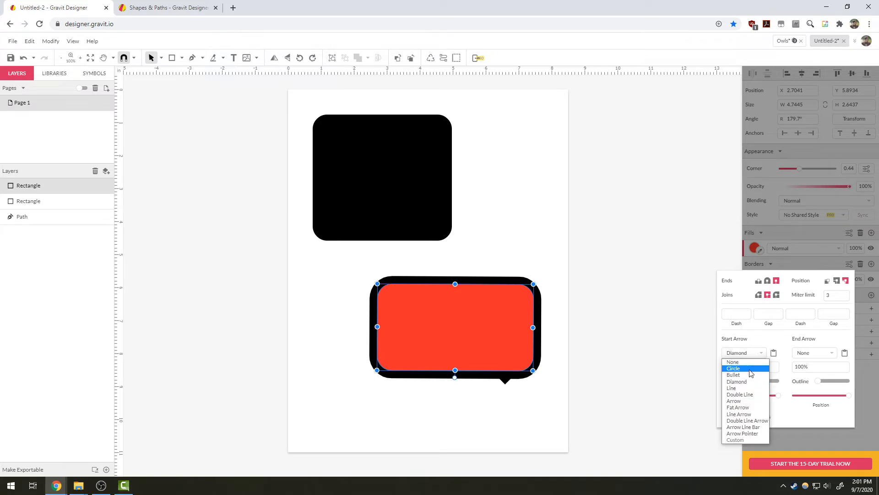
left_click(749, 401)
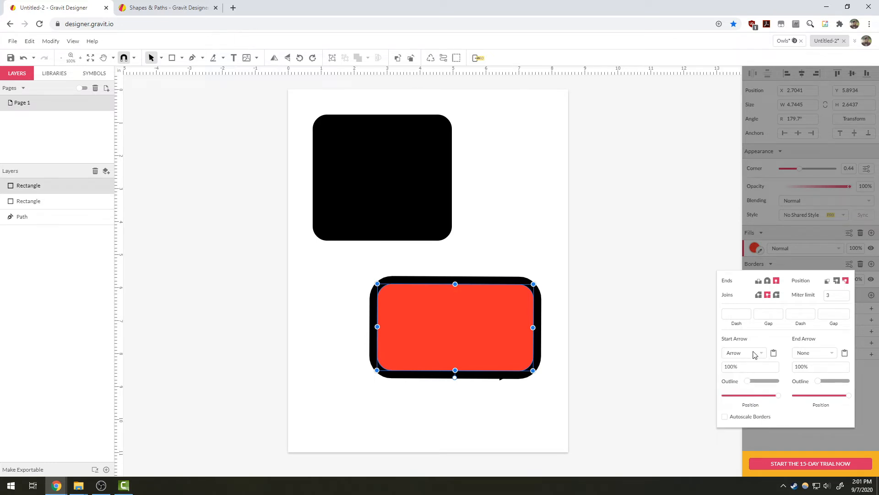
left_click(754, 354)
left_click(757, 399)
left_click_drag(736, 366, 740, 343)
left_click(806, 265)
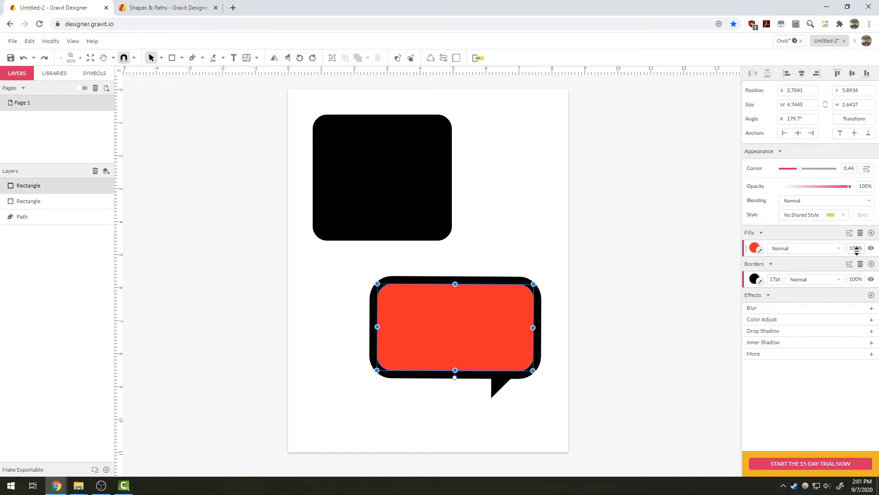
- Reduce the red rectangle's fill opacity to 0% and deselect the shape
left_click_drag(856, 248, 848, 342)
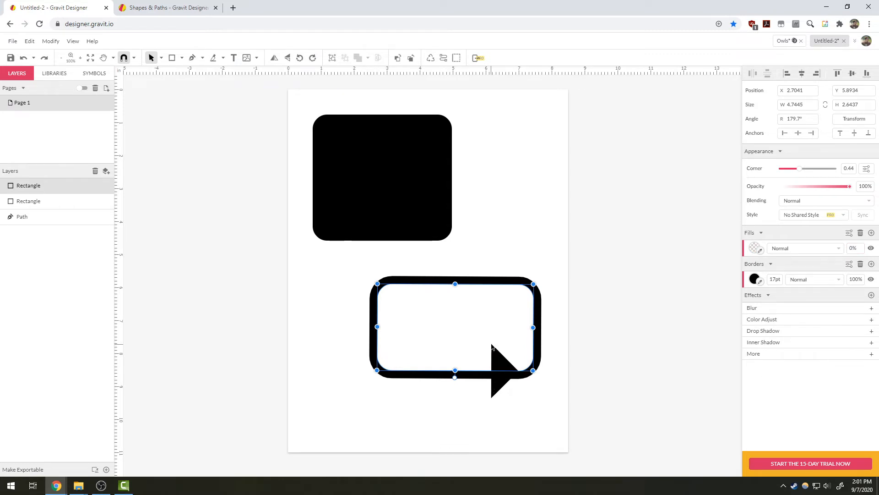
left_click(435, 423)
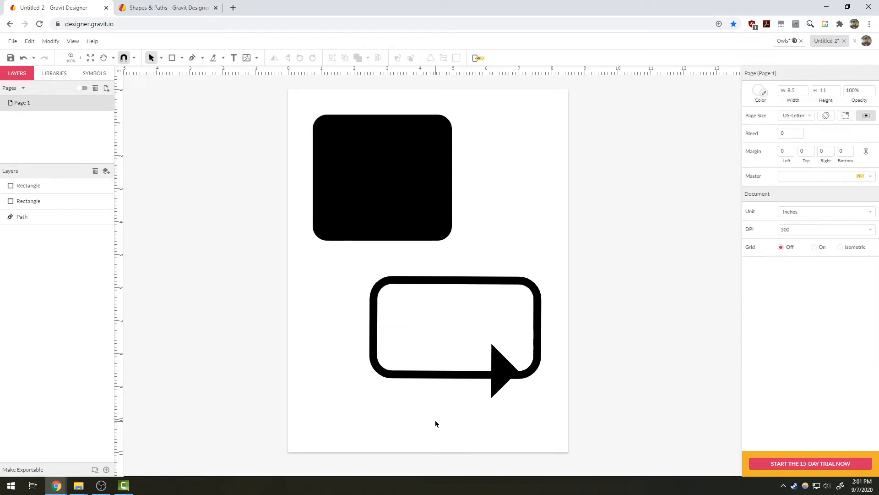
- Change the upper black rectangle's fill color to dark purple, #4B2086
left_click(398, 186)
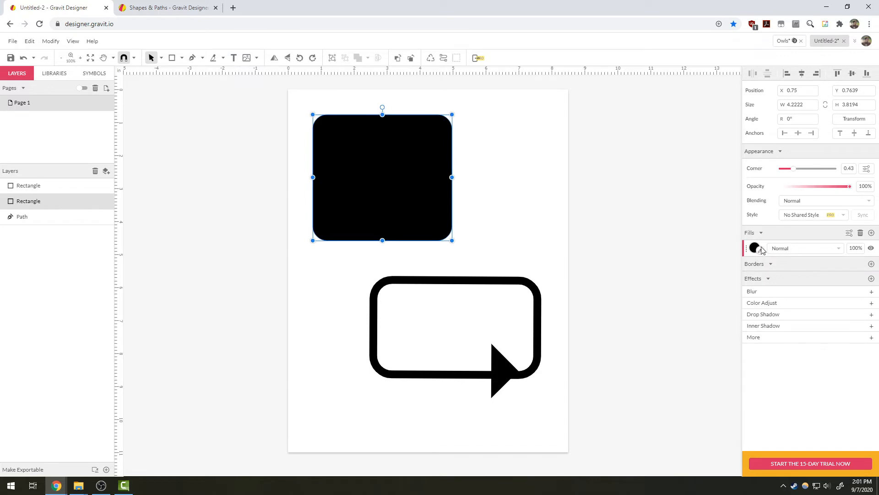
left_click(754, 248)
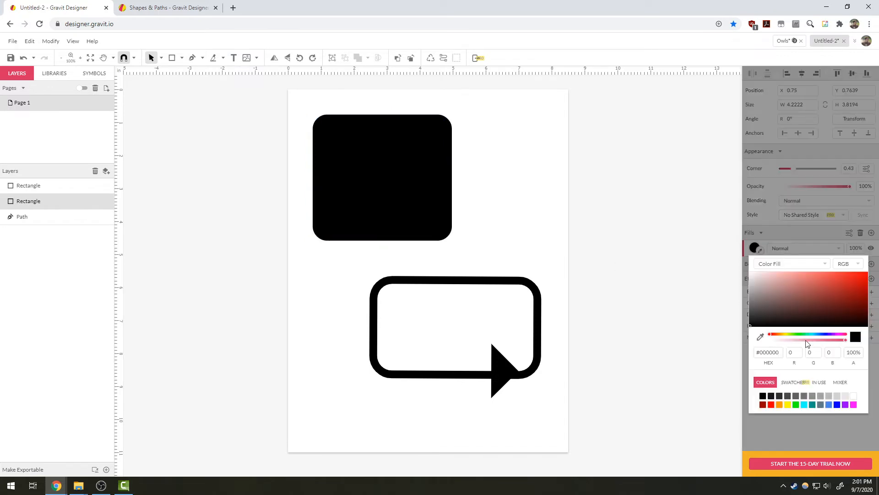
left_click(826, 334)
left_click(838, 299)
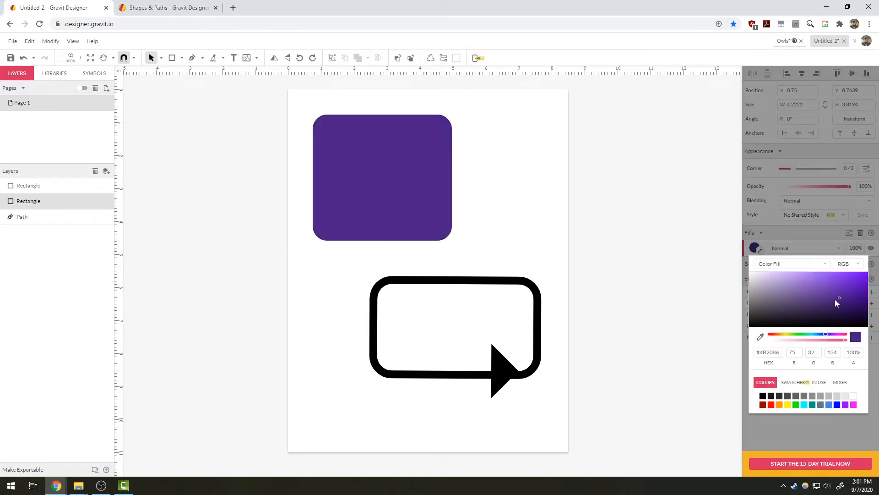
- Move the black outlined rectangle up to overlap the purple rectangle, and deselect it
left_click(542, 253)
left_click_drag(539, 305, 524, 206)
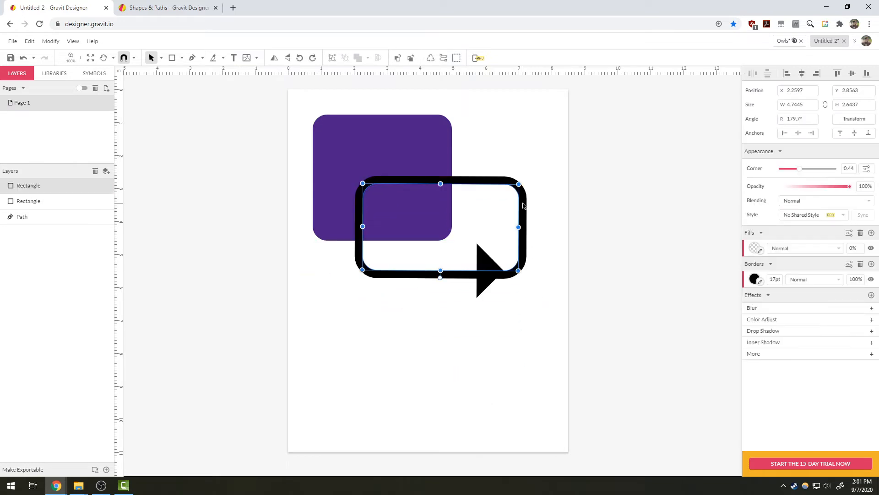
left_click(481, 355)
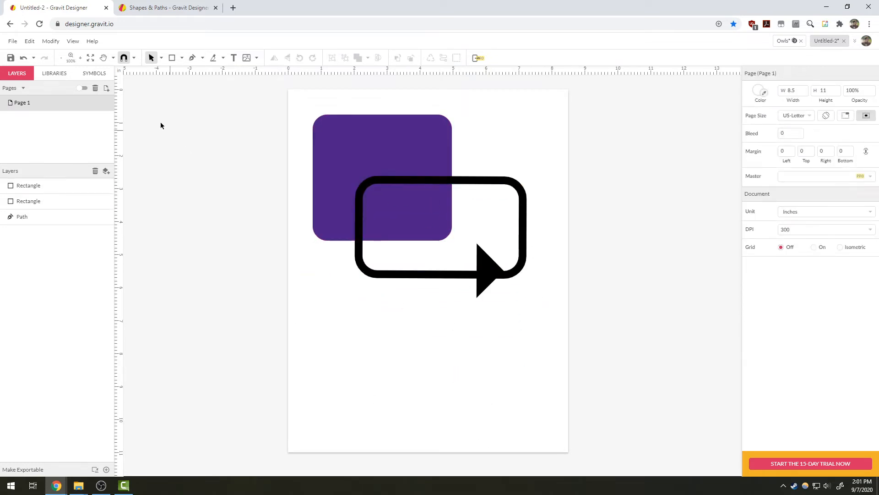
- Draw a circle about 3.58 inches across on the lower left of the page with the Ellipse tool
left_click(183, 58)
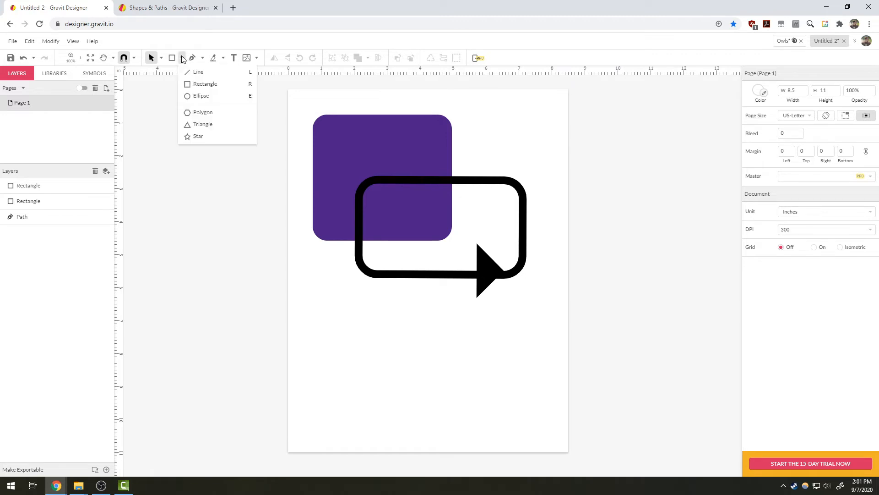
left_click(192, 95)
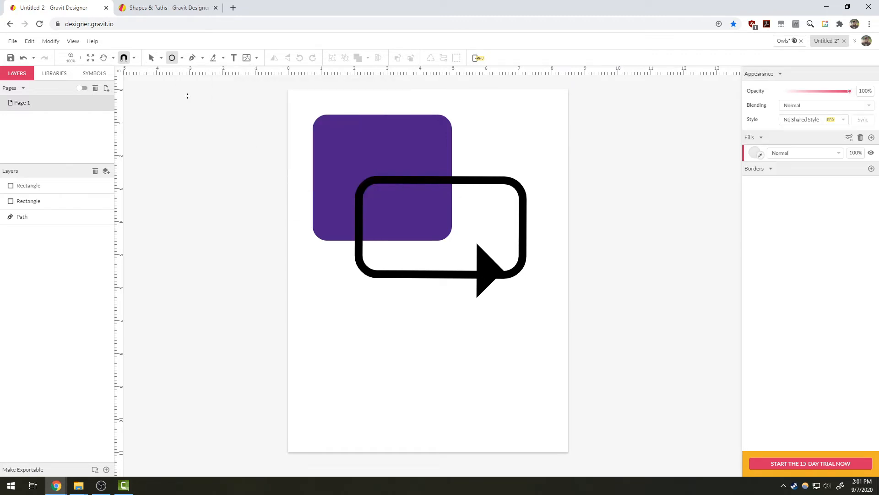
left_click(182, 58)
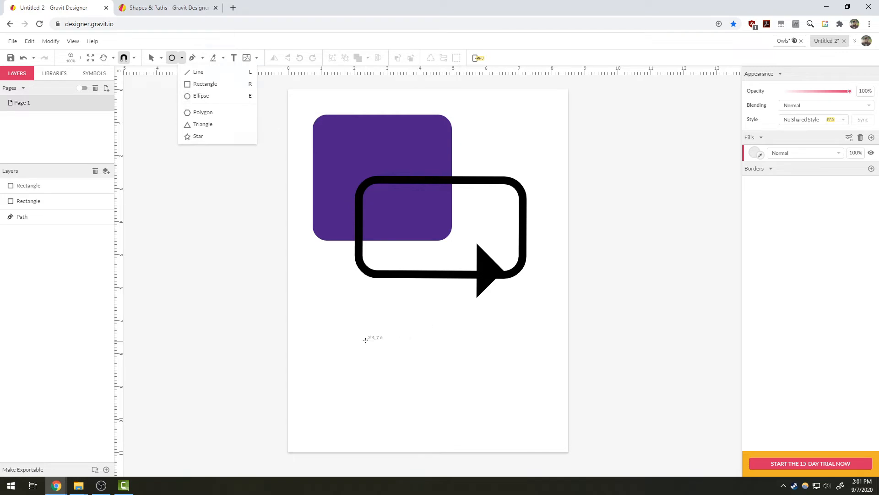
left_click(352, 390)
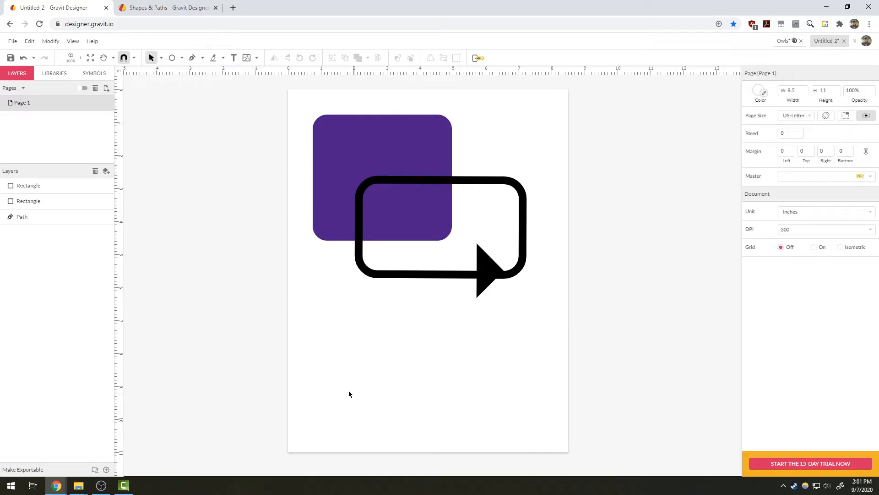
left_click(173, 58)
left_click_drag(339, 299, 396, 355)
left_click_drag(353, 319, 365, 350)
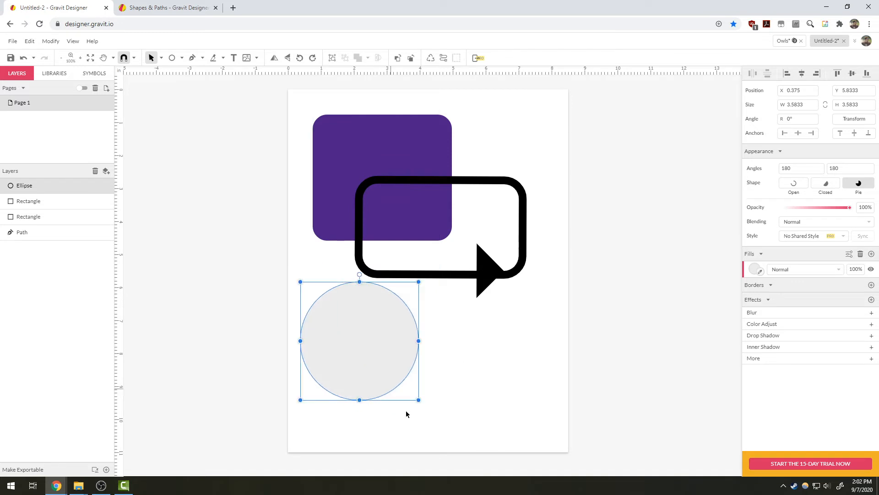
- Add a 16 pt black border outside the circle's edge and move the circle to the page's lower middle
left_click(871, 285)
left_click_drag(777, 301, 777, 290)
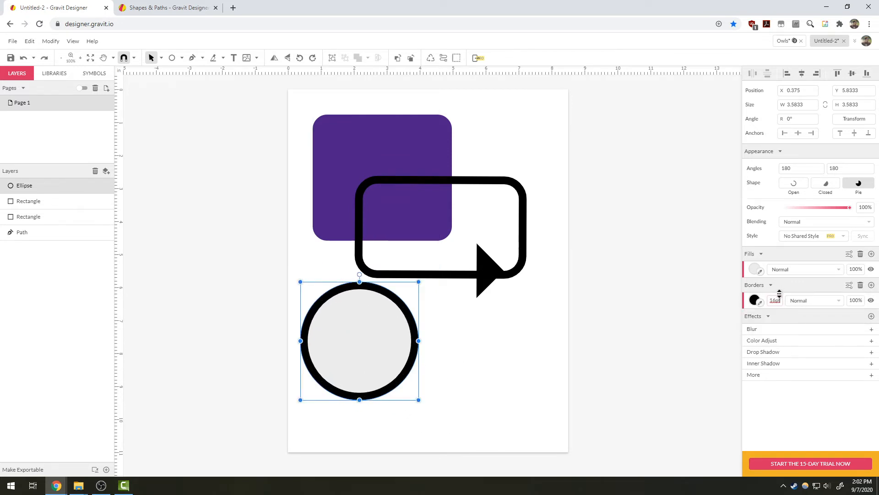
left_click(849, 285)
left_click(846, 303)
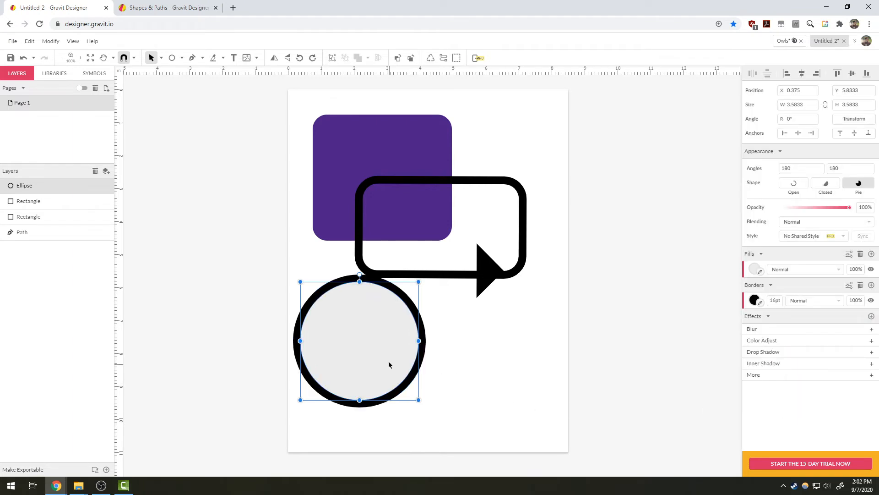
left_click_drag(418, 319, 472, 339)
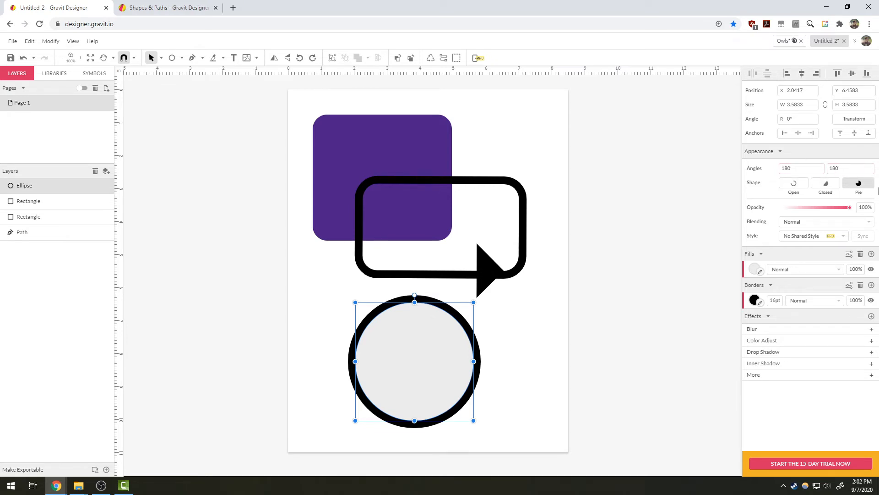
- Change the circle's fill color to bright green
left_click(752, 271)
left_click(801, 355)
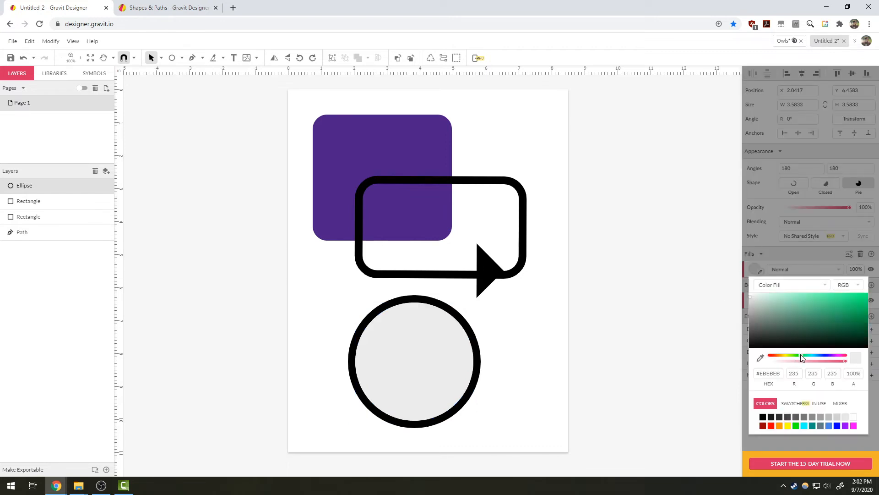
left_click(866, 294)
left_click(833, 216)
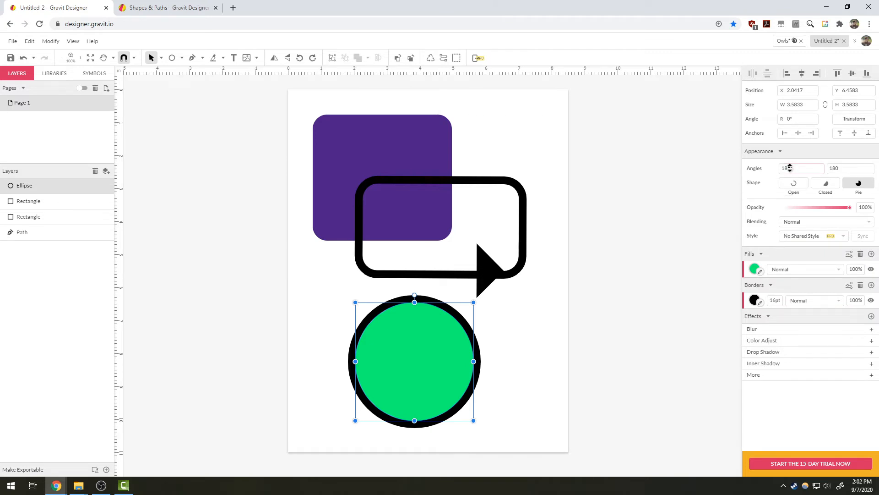
- Set the circle's angles to 114.5 and 188.7, and try the Open and Closed shape types on it
left_click_drag(790, 167, 794, 465)
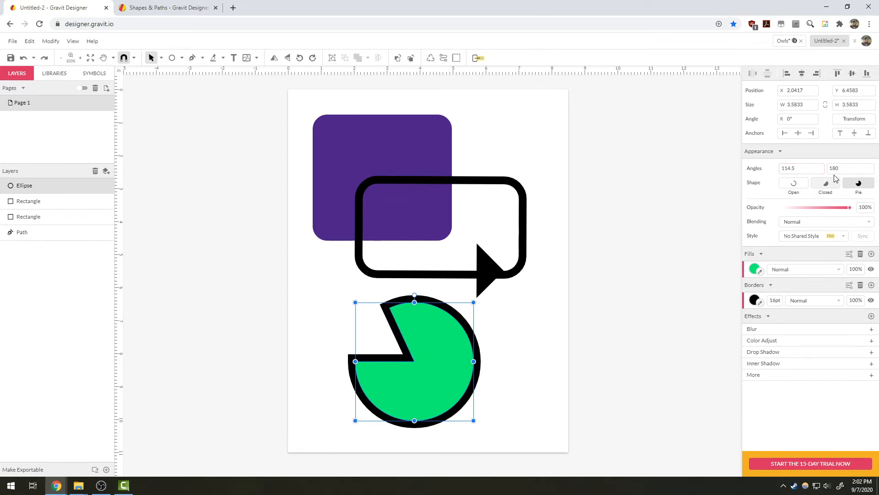
mouse_move(836, 169)
left_mouse_down()
mouse_move(837, 412)
mouse_move(842, 4)
mouse_move(841, 378)
mouse_move(841, 95)
mouse_move(842, 216)
mouse_move(834, 174)
left_mouse_up()
left_click(795, 184)
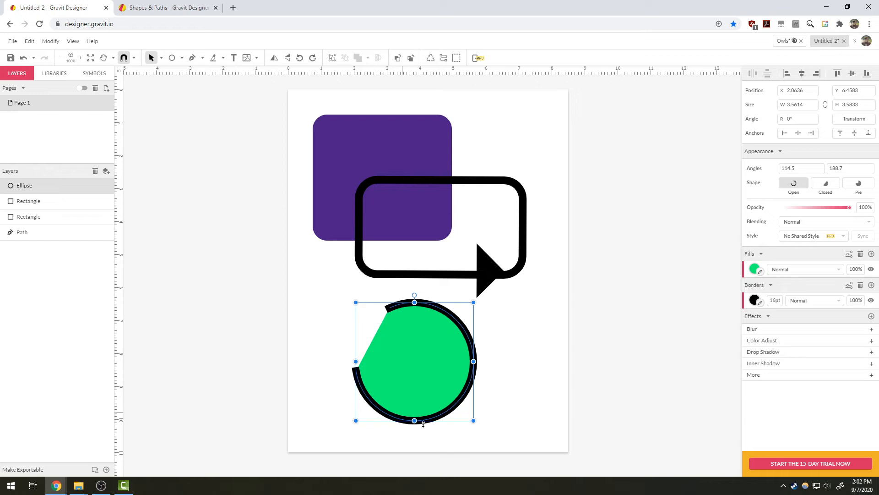
left_click(828, 185)
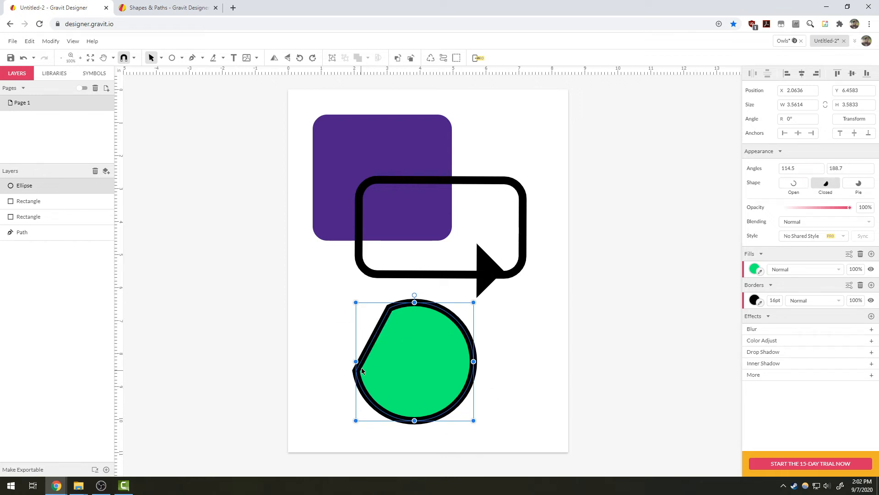
- Make the green circle a Pie with a second angle of 223.6 and move it to the page's upper-right corner
left_click_drag(854, 169, 828, 141)
left_click(859, 185)
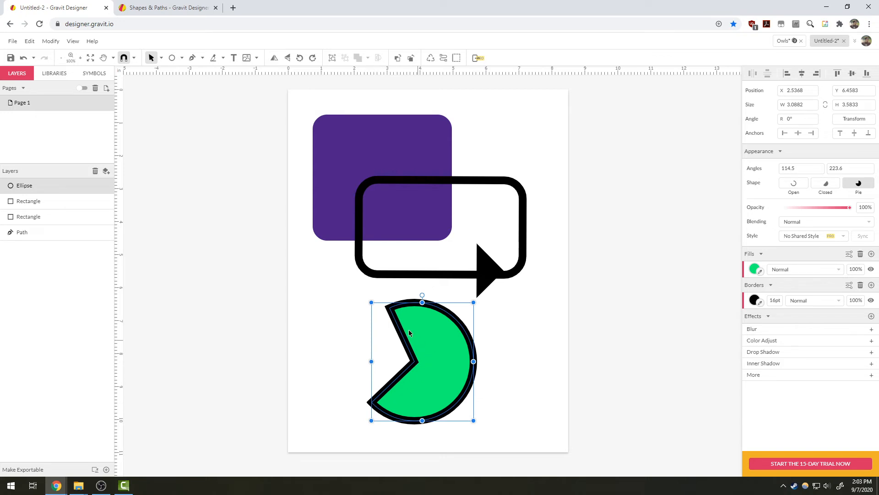
left_click_drag(456, 357, 547, 156)
left_click(528, 317)
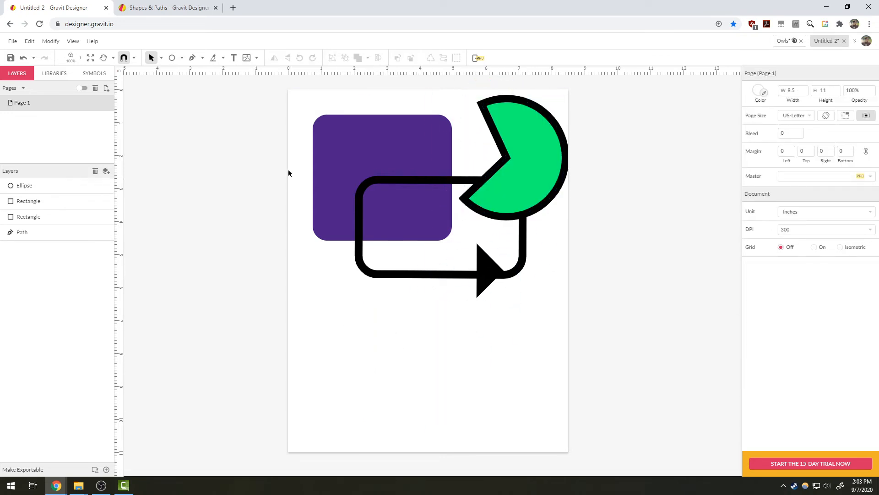
- Draw a six-point polygon about 4.41 by 4.67 inches in the lower middle of the page
left_click(183, 58)
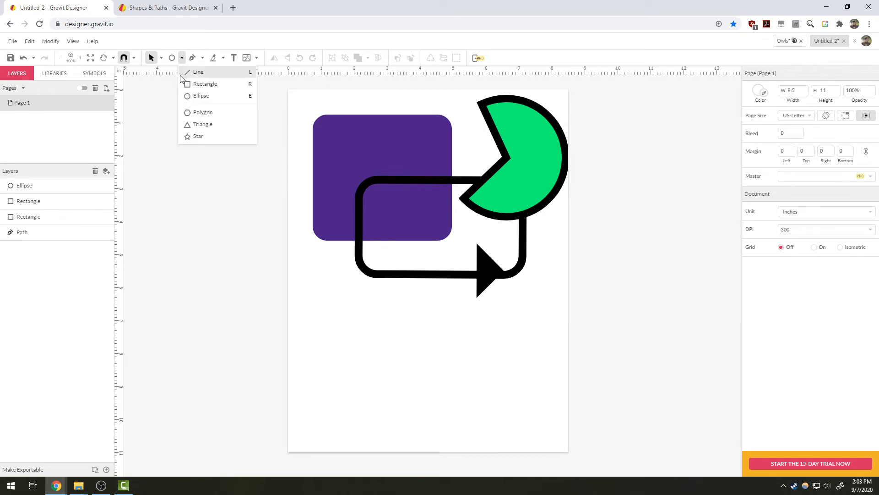
left_click(195, 112)
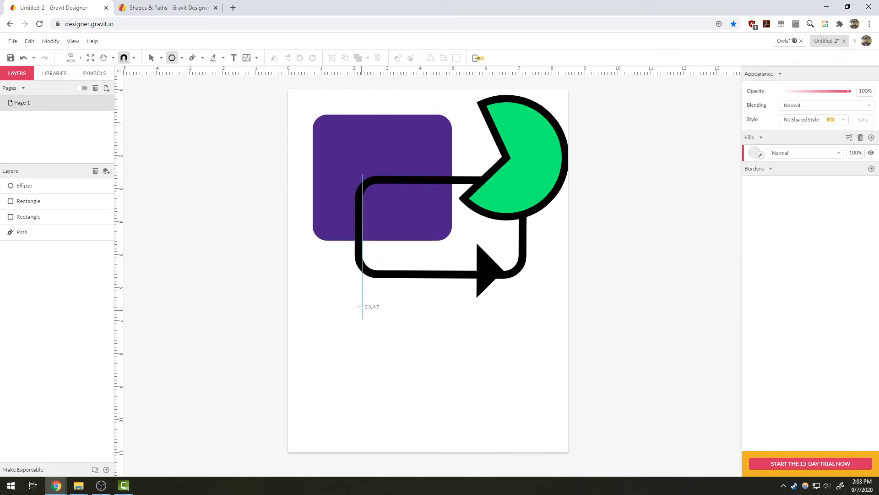
left_click_drag(358, 304, 422, 271)
left_click_drag(360, 323, 418, 370)
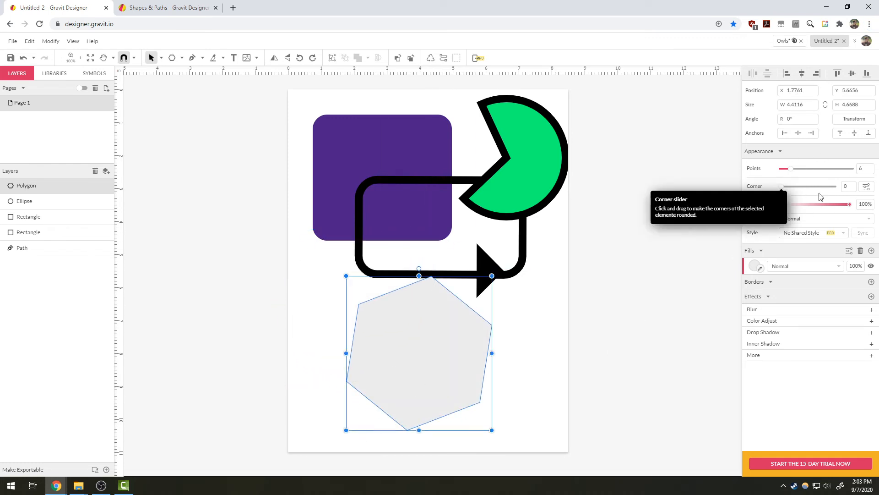
- Give the polygon 5 points and a corner radius of 0.50, and move it to the page's right edge
mouse_move(790, 171)
left_mouse_down()
mouse_move(812, 172)
mouse_move(788, 166)
left_mouse_up()
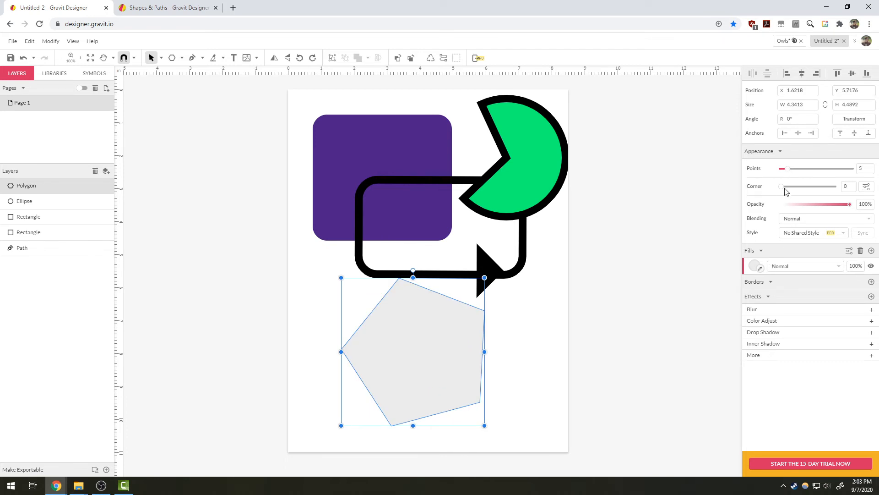
left_click_drag(783, 187, 801, 189)
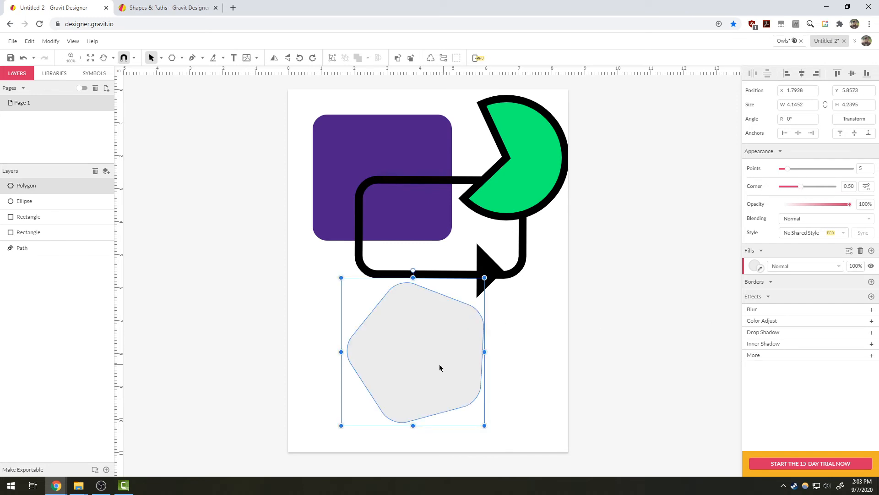
left_click_drag(440, 365, 518, 309)
left_click(368, 346)
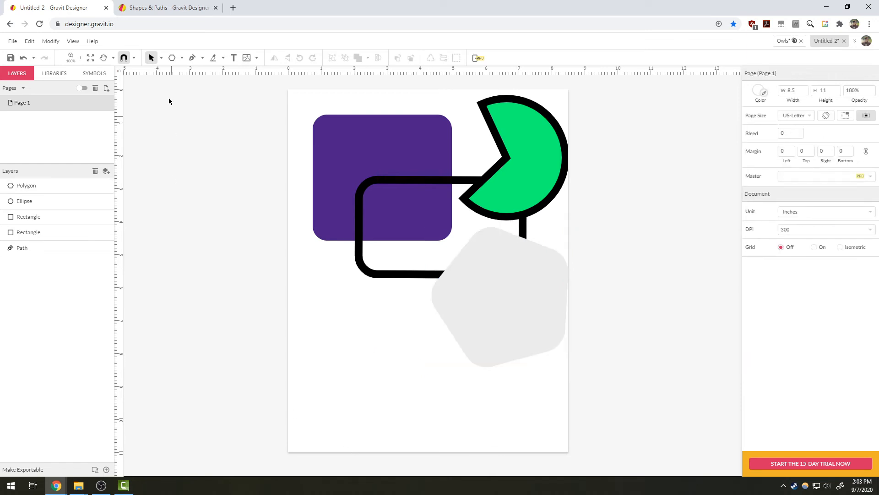
- Draw a triangle about 2.98 by 3.23 inches at the page's lower left, try it with 8 points, and delete it
left_click(182, 59)
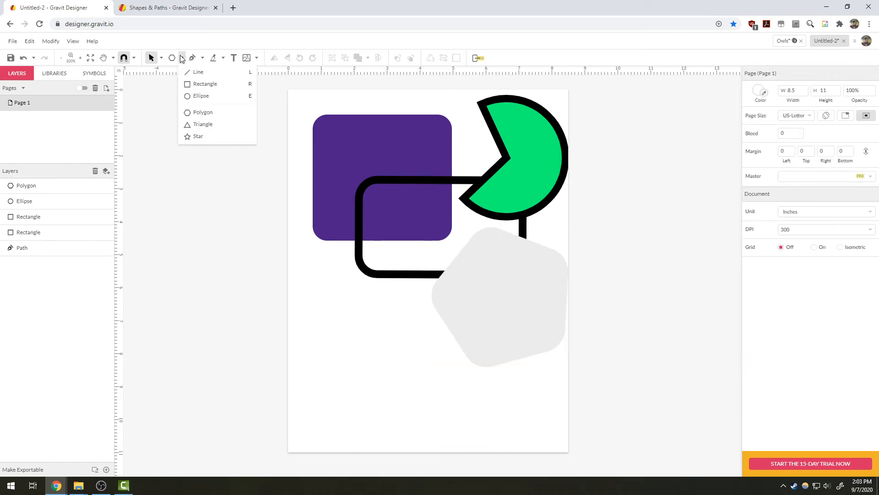
left_click(208, 128)
left_click_drag(356, 356, 391, 309)
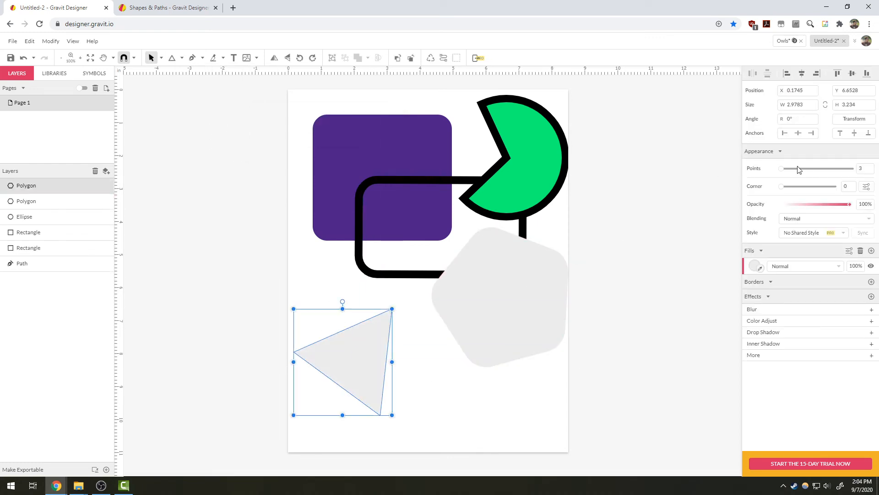
left_click_drag(781, 168, 797, 168)
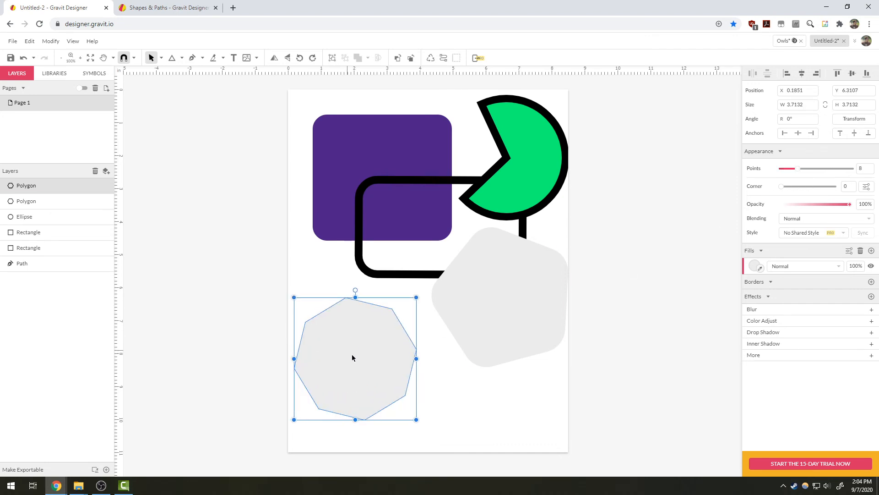
left_click_drag(344, 363, 365, 340)
key("Delete")
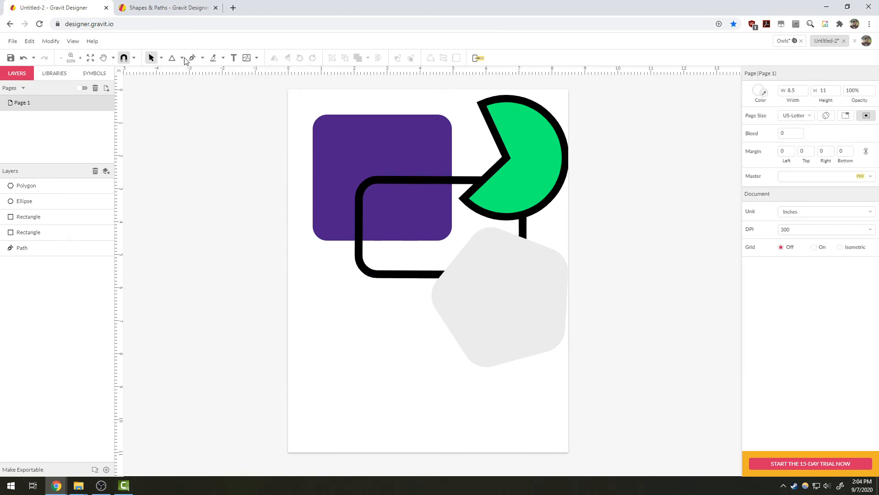
- Draw a five-point star about 5.94 by 5.77 inches in the lower part of the page
left_click(183, 58)
left_click(196, 135)
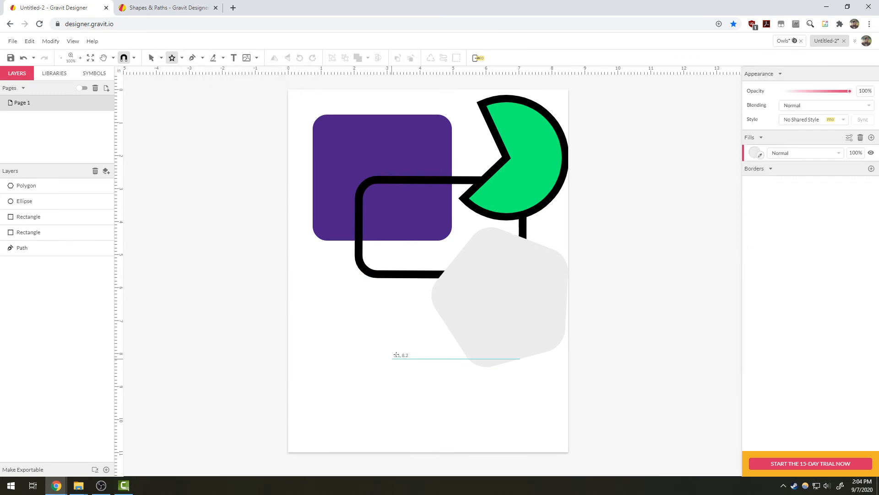
mouse_move(392, 358)
left_mouse_down()
mouse_move(432, 321)
mouse_move(483, 308)
mouse_move(487, 321)
left_mouse_up()
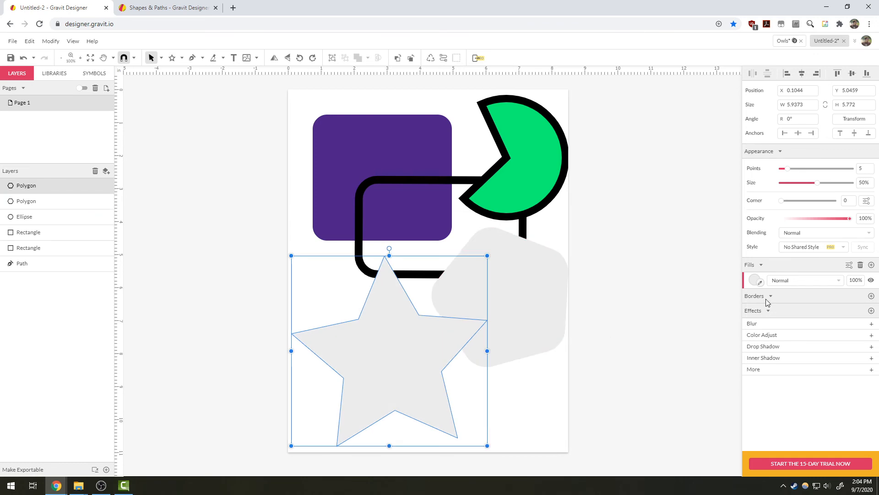
- Change the star's fill color to a soft red
left_click(754, 282)
left_click(816, 325)
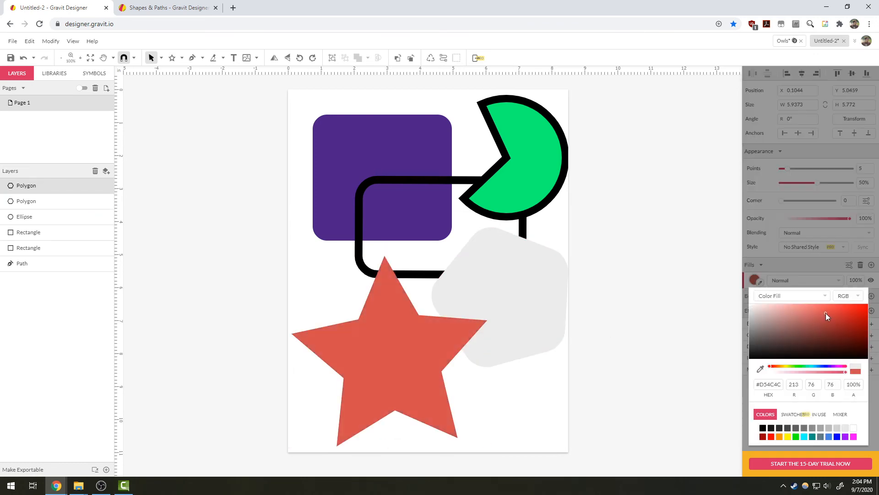
left_click(404, 343)
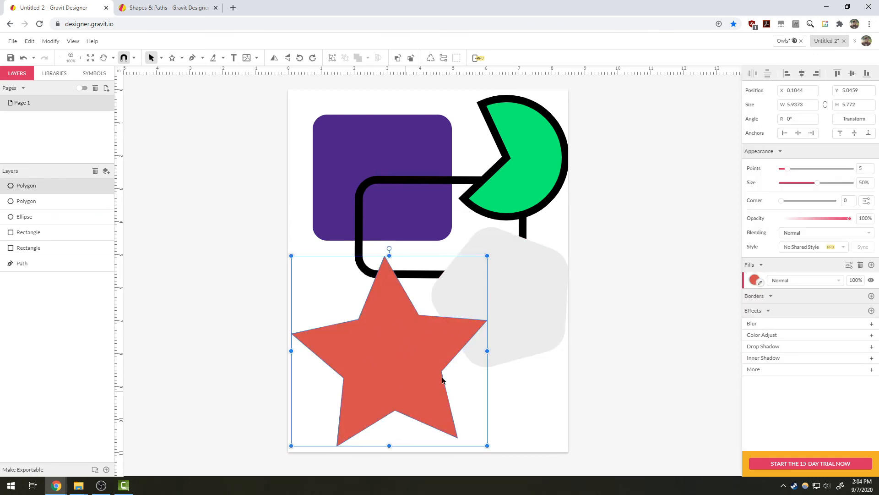
- Give the star 11 points, a 71% size and a 0.45 corner radius, and move it to the page's left edge
left_click_drag(789, 171, 833, 187)
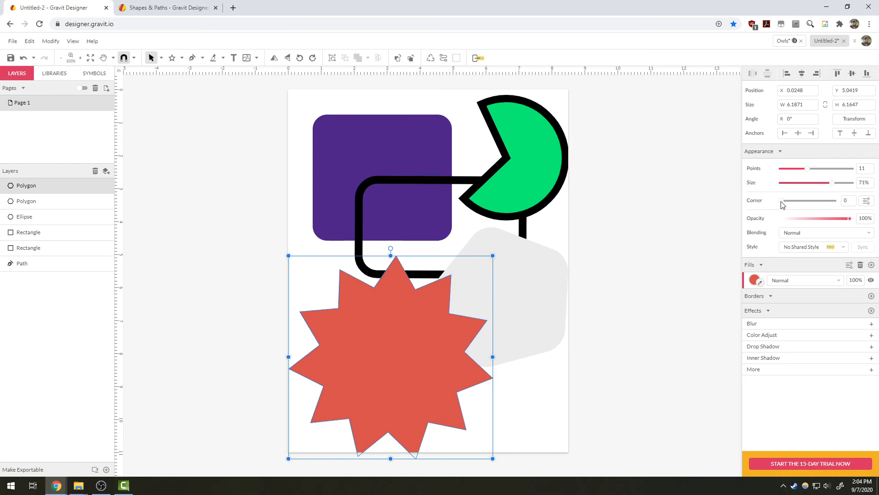
left_click_drag(781, 202, 823, 202)
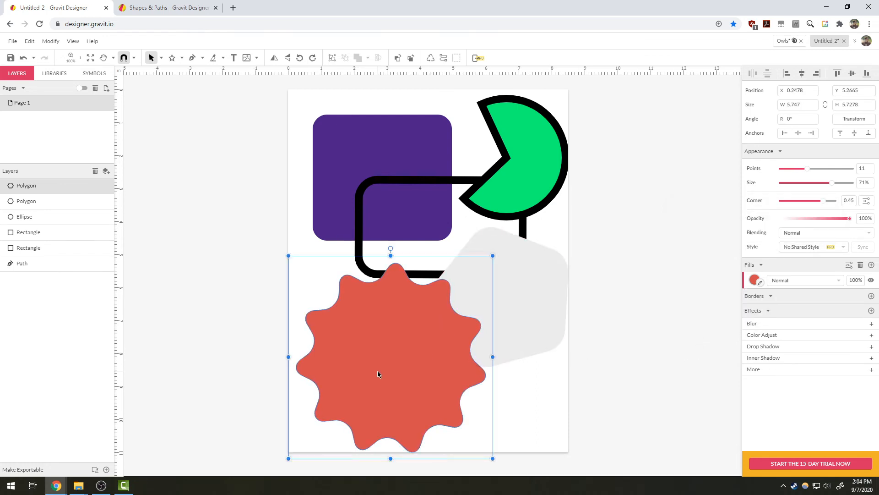
left_click_drag(377, 373, 392, 354)
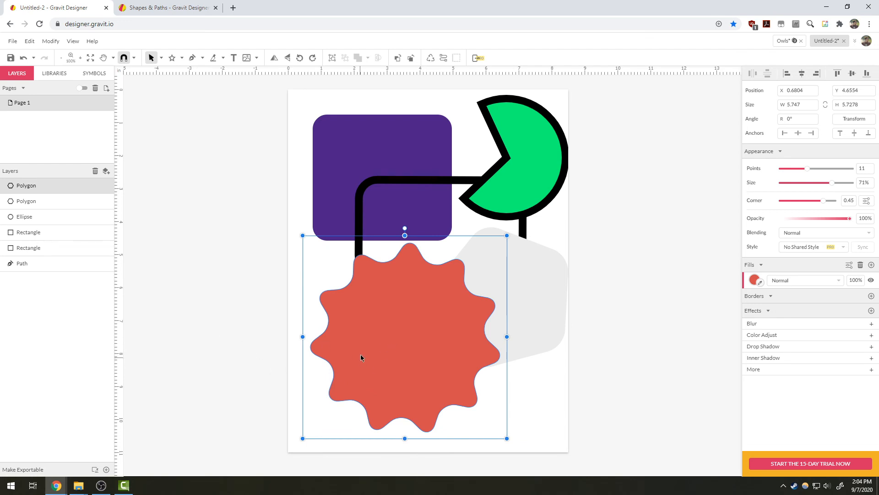
left_click_drag(361, 356, 338, 348)
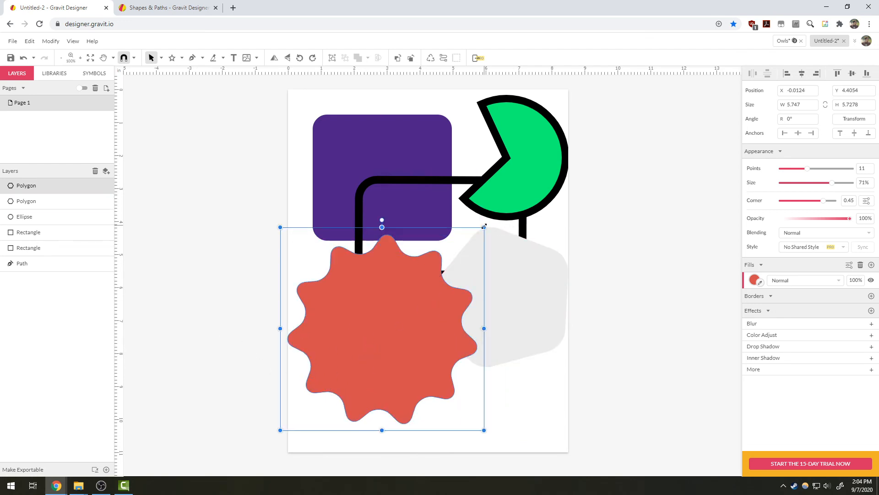
- Rotate the red star to -8.5°, shrink it to about 5.12 by 4.87 inches, and shift it toward the page's middle
left_click_drag(479, 241, 465, 270)
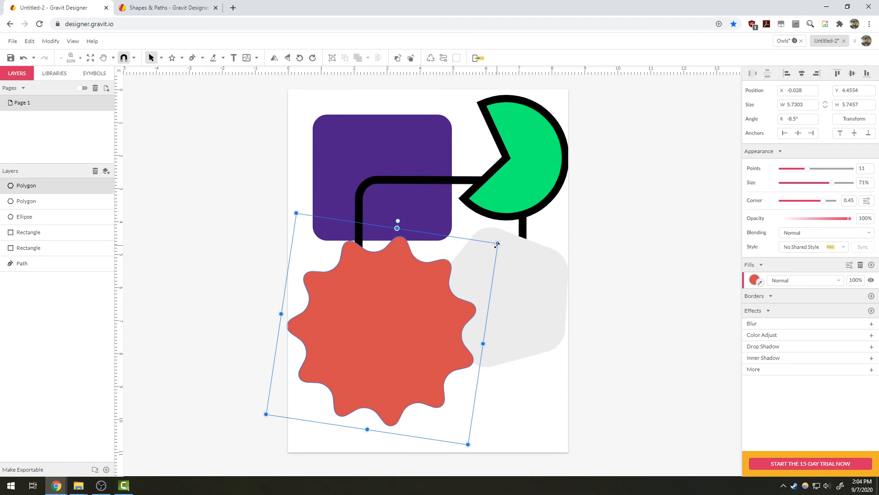
left_click_drag(498, 243, 471, 270)
left_click_drag(401, 339, 429, 316)
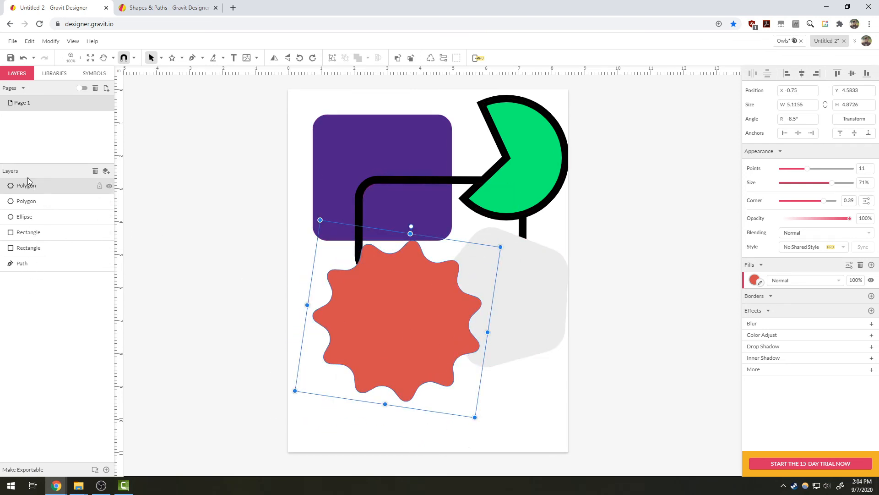
- Move the light gray pentagon above the red star in the layer order and deselect it
left_click(511, 315)
left_click_drag(48, 201, 48, 178)
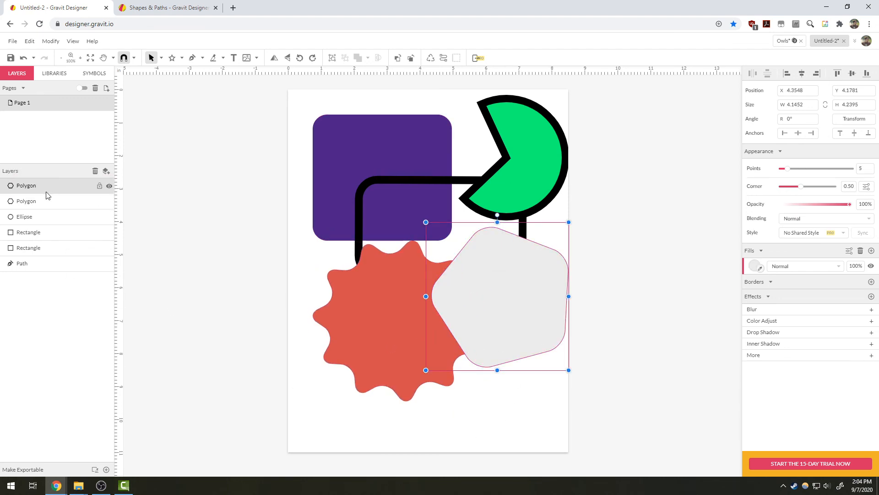
left_click(509, 443)
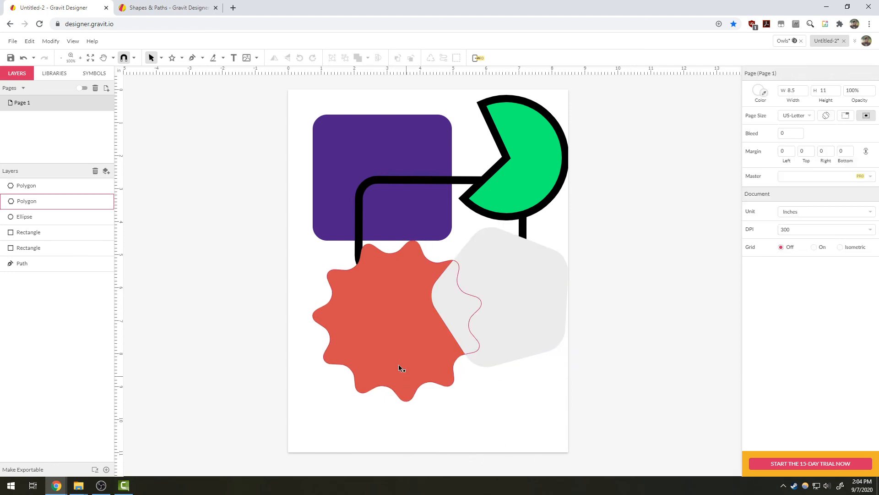
- Shrink the red star to about 3.82 by 3.64 inches and place it at the page's lower left, clear of the gray pentagon
left_click(383, 354)
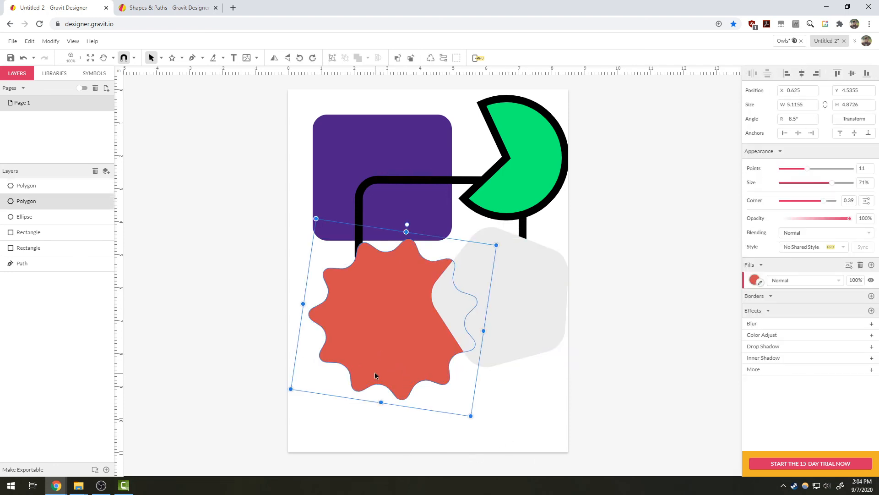
left_click_drag(355, 324, 378, 313)
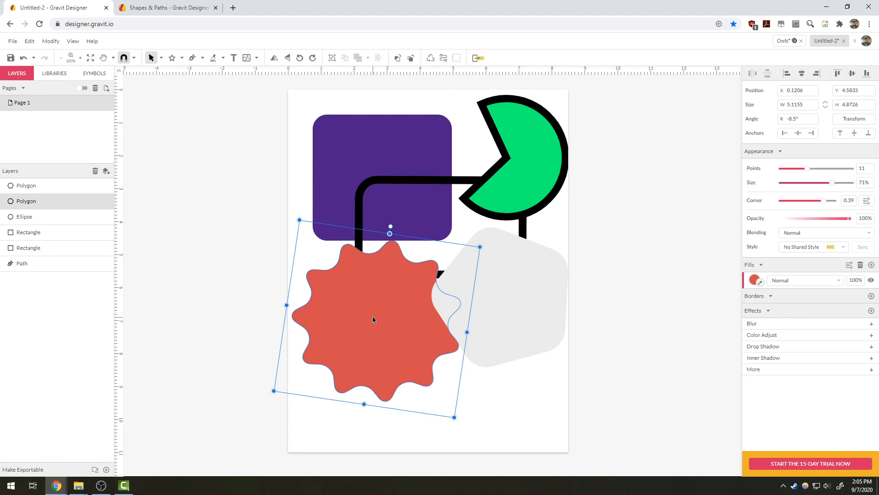
left_click_drag(372, 316, 494, 336)
left_click_drag(467, 377, 341, 366)
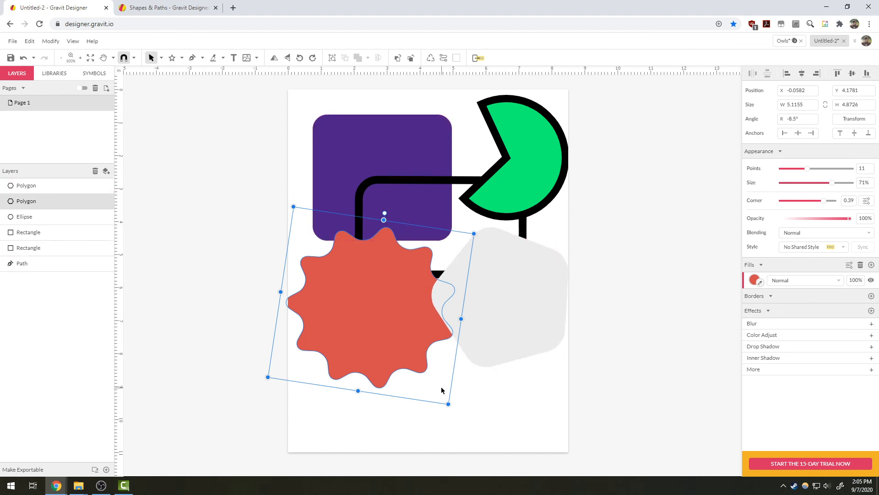
left_click_drag(474, 235, 421, 270)
left_click_drag(358, 344, 377, 350)
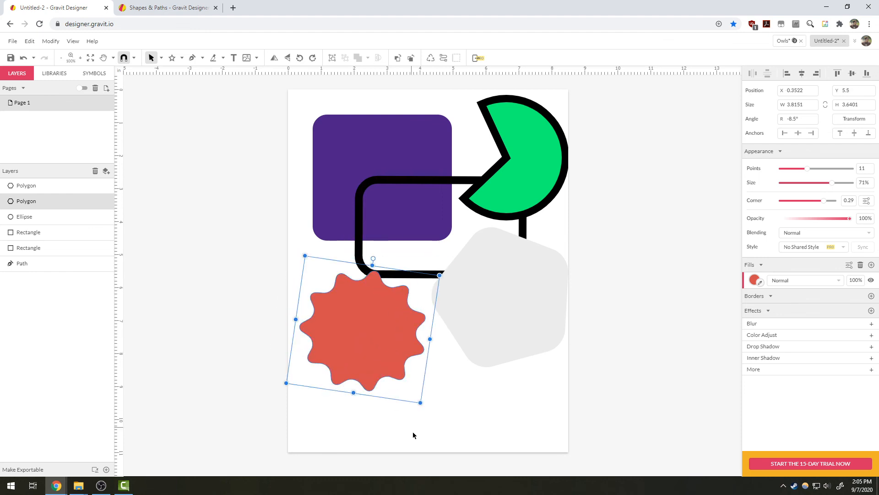
- Duplicate the red star twice, placing one copy at the page's top center and the other at its lower right
key("alt")
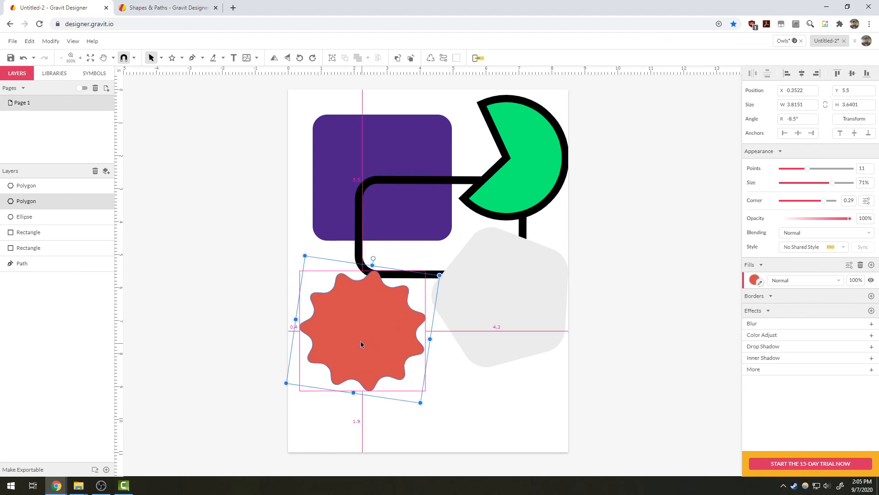
key("alt")
left_click_drag(369, 320, 403, 158)
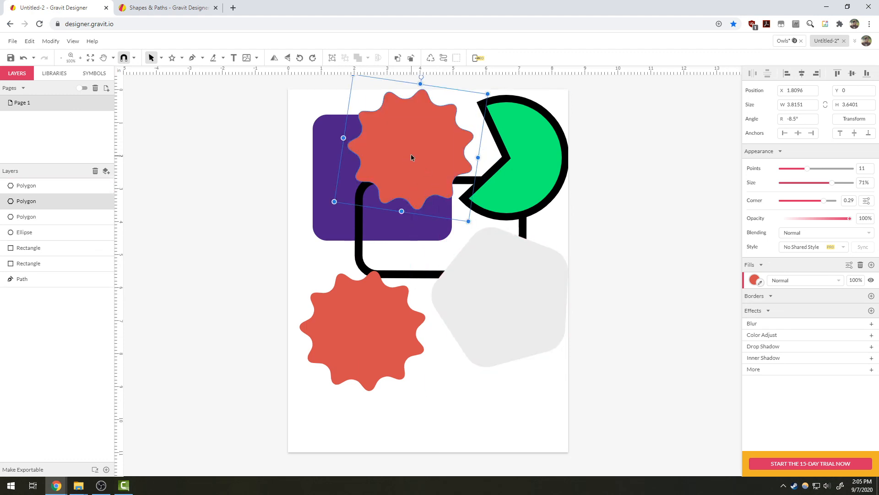
left_click_drag(417, 150, 506, 386)
left_click(381, 416)
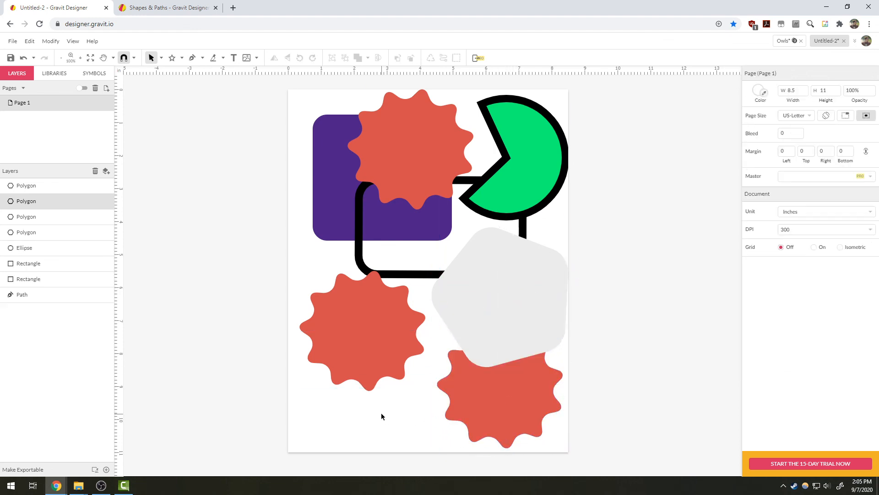